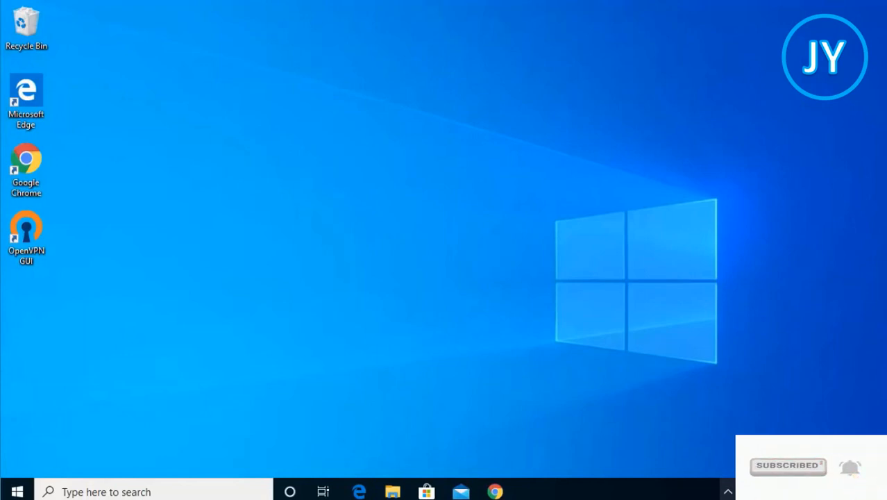
# Open Chrome and follow the Oracle Java SE Downloads result for the java jdk search
pyautogui.click(495, 492)
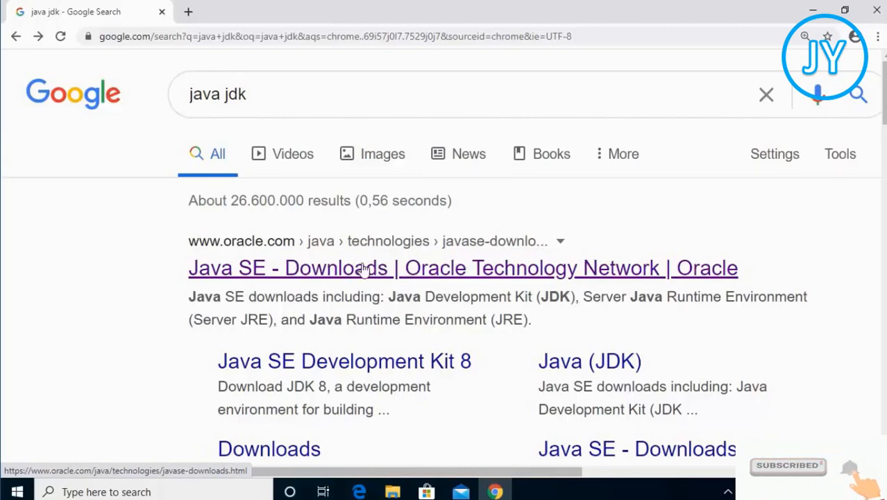
pyautogui.click(320, 275)
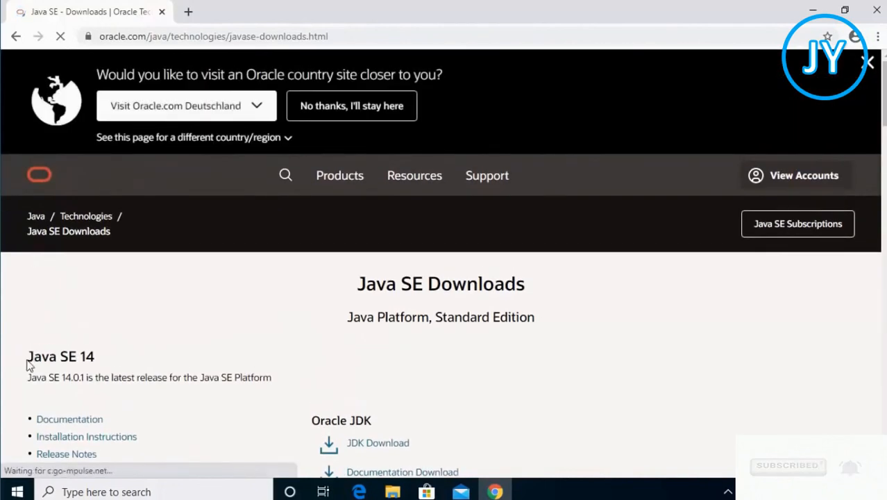
# Open the Java SE 14 JDK download page and scroll to the table of download files
pyautogui.moveTo(28, 357); pyautogui.dragTo(117, 360)
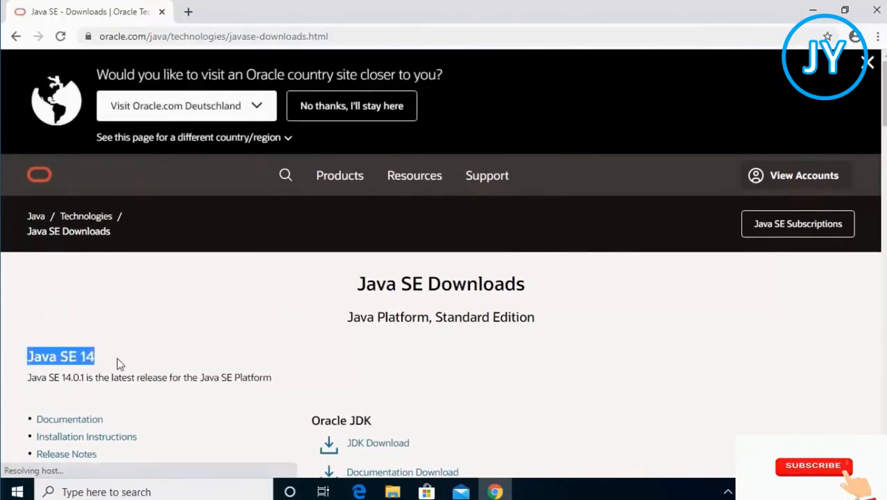
pyautogui.scroll(-1, 310, 324)
pyautogui.scroll(-2, 361, 319)
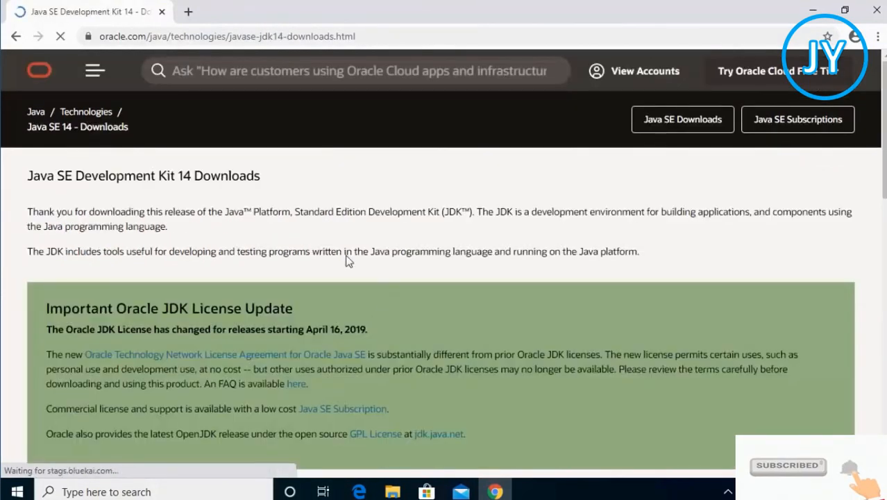
pyautogui.scroll(-3, 463, 275)
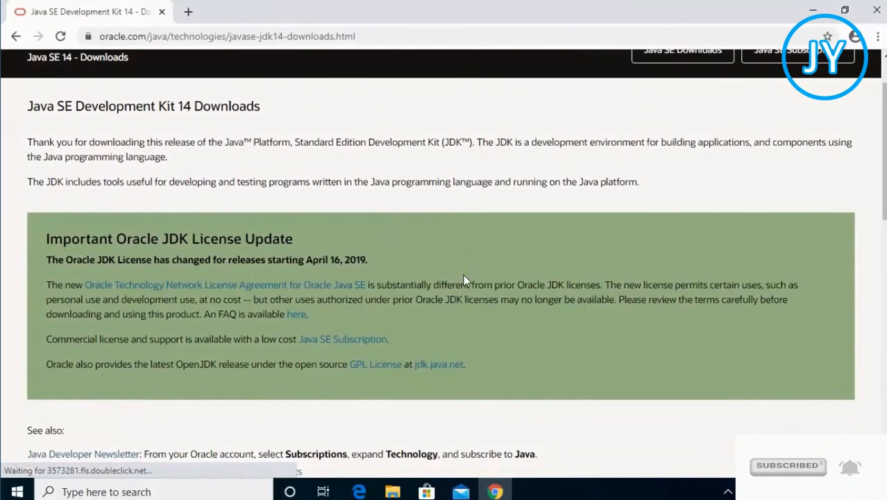
pyautogui.scroll(-5, 464, 276)
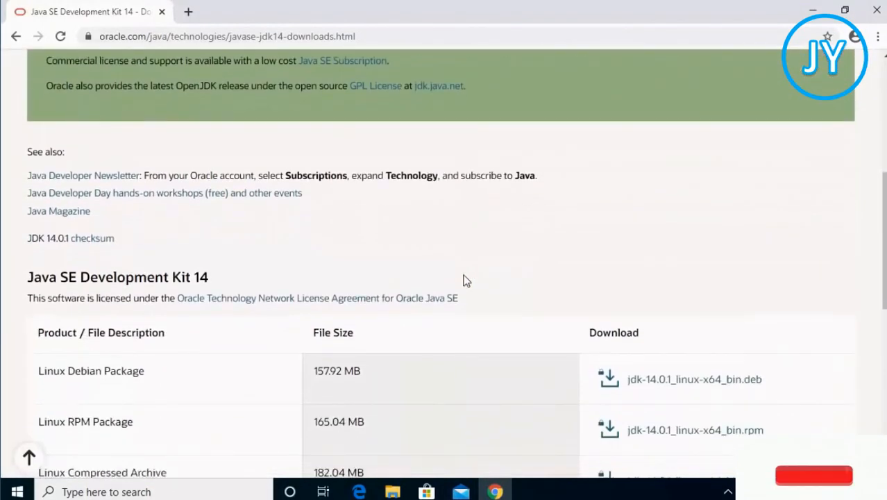
pyautogui.scroll(-1, 466, 279)
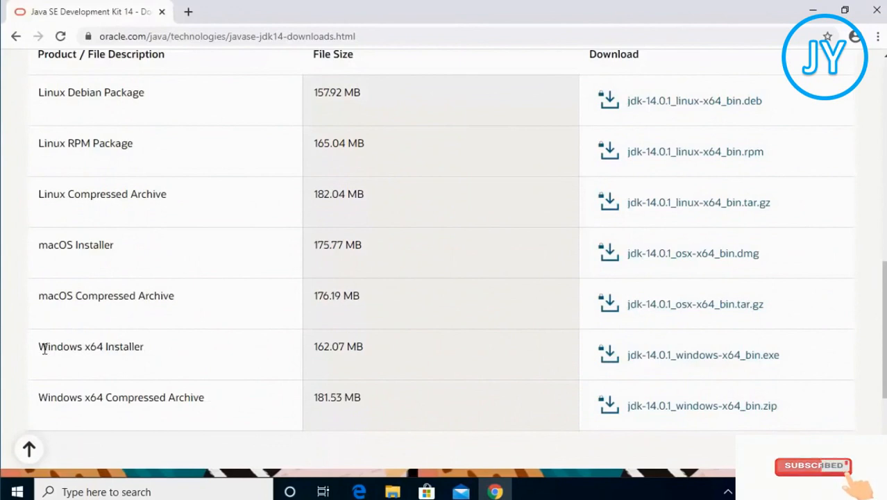
# Accept the Oracle license agreement and download the Windows x64 installer jdk-14.0.1_windows-x64_bin.exe
pyautogui.moveTo(43, 347); pyautogui.dragTo(182, 351)
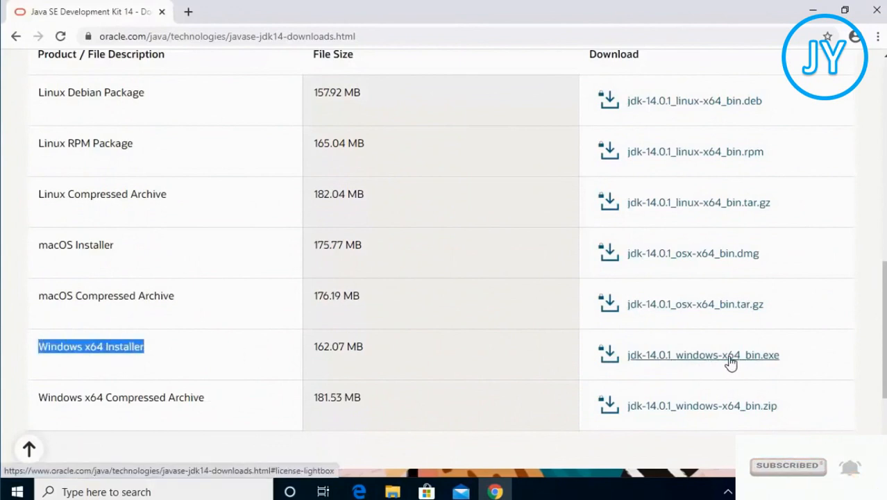
pyautogui.click(683, 359)
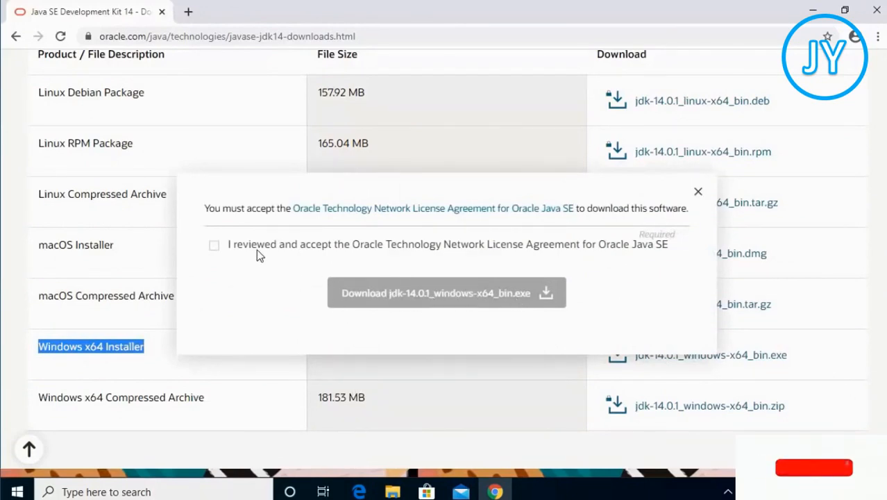
pyautogui.click(215, 247)
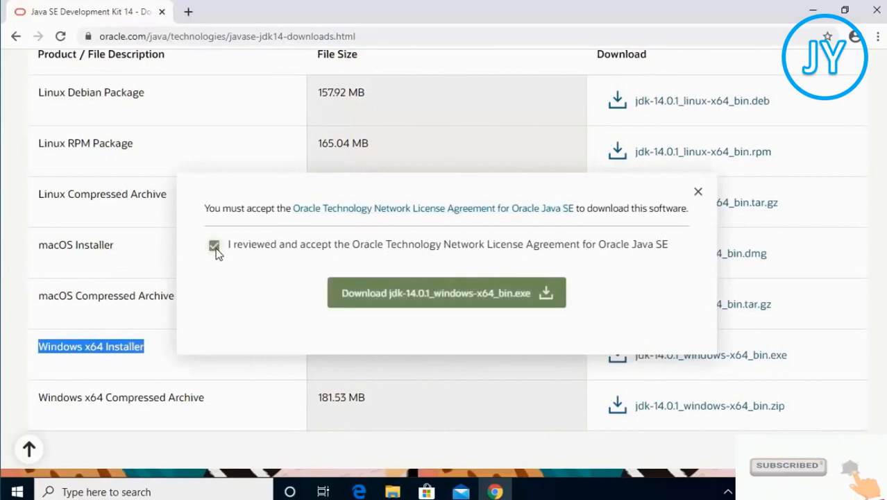
pyautogui.click(469, 297)
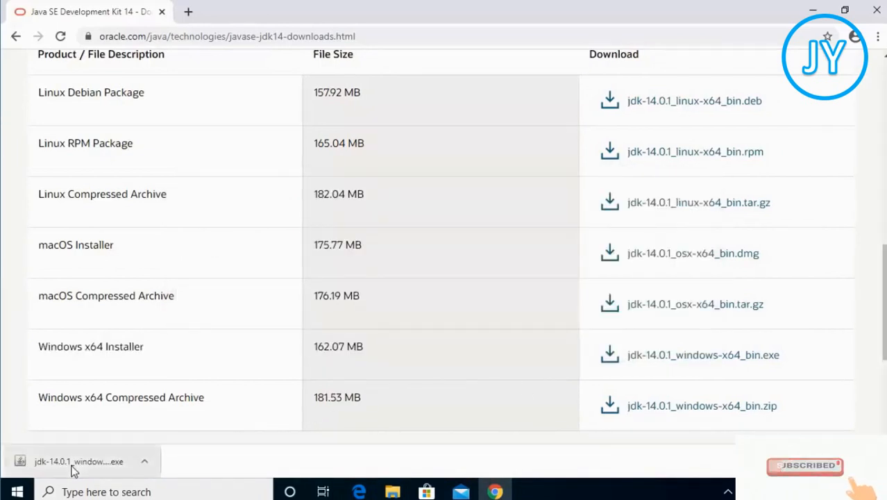
# Run the downloaded installer and install JDK 14.0.1 into the default folder C:\Program Files\Java\jdk-14.0.1\, then close it
pyautogui.click(75, 470)
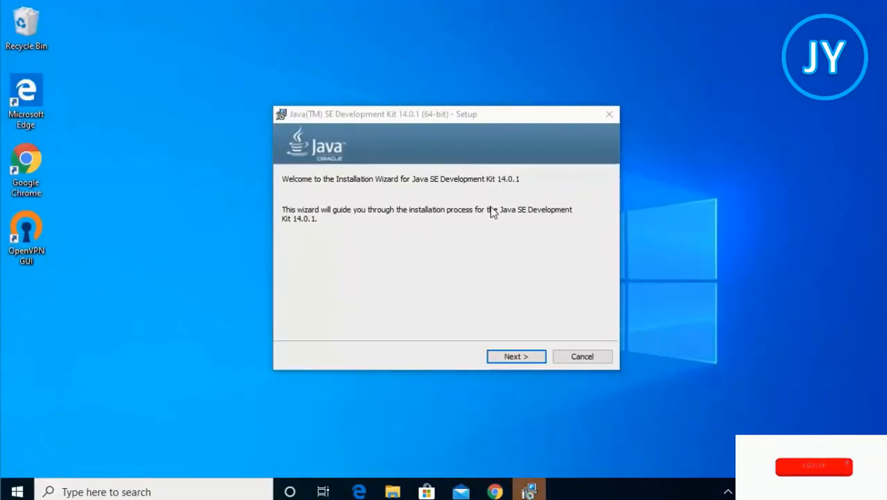
pyautogui.click(514, 356)
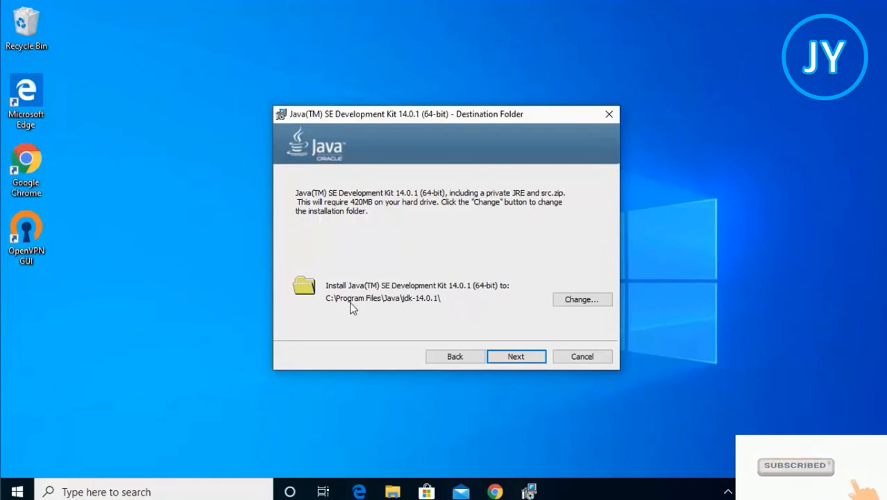
pyautogui.click(509, 358)
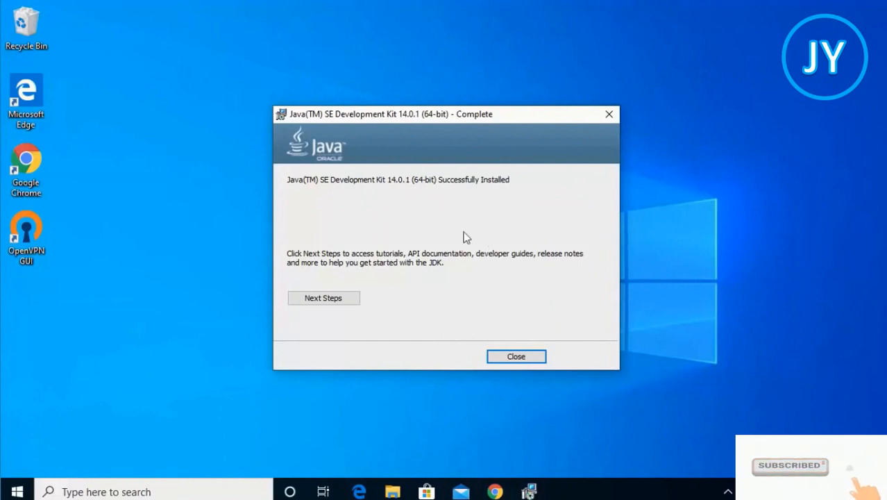
pyautogui.click(516, 357)
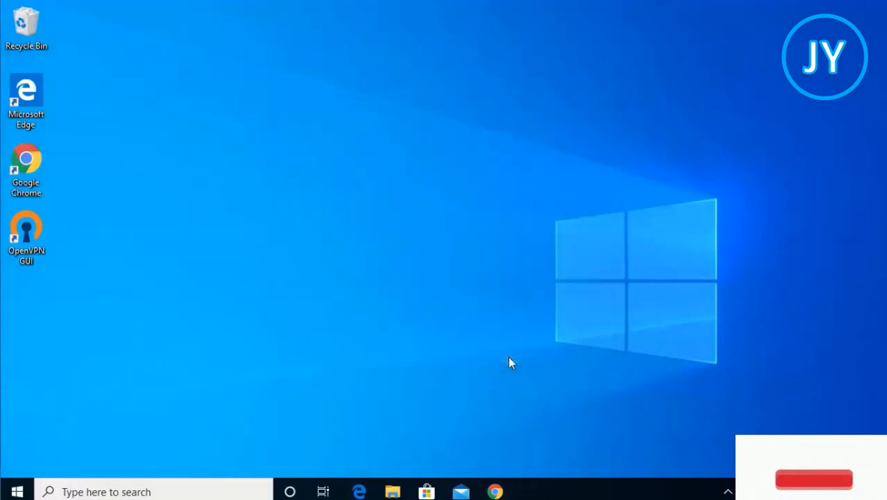
# Browse in File Explorer to C:\Program Files\Java\jdk-14.0.1\bin and copy that folder path from the address bar
pyautogui.click(397, 492)
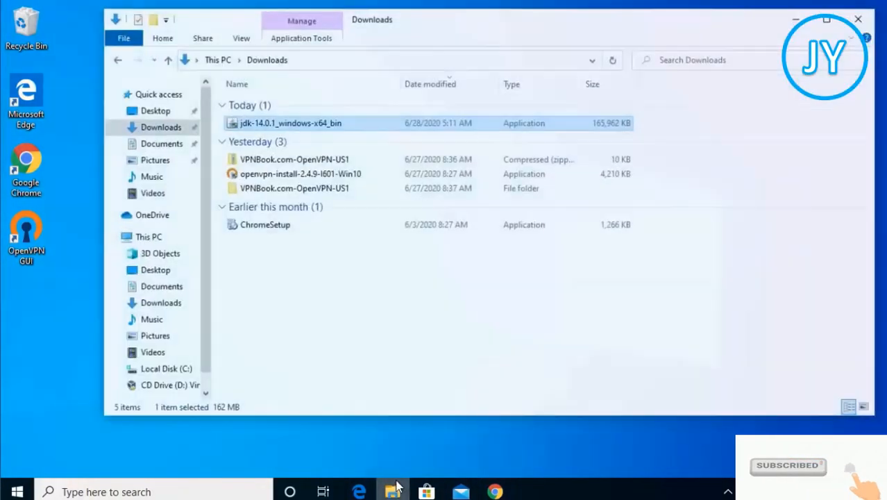
pyautogui.click(153, 233)
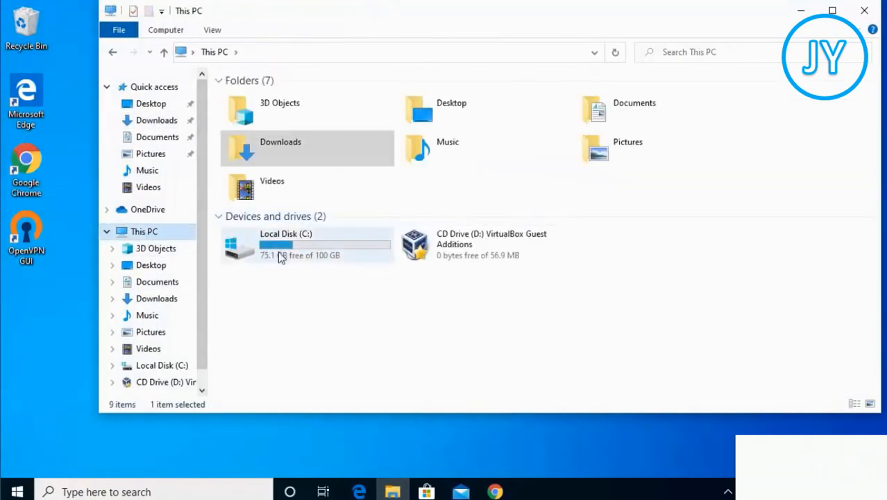
pyautogui.moveTo(290, 250)
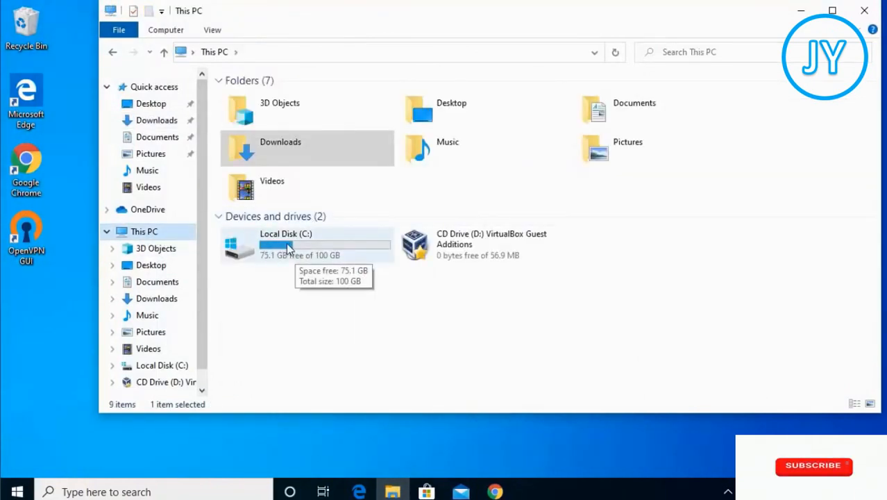
pyautogui.doubleClick(290, 250)
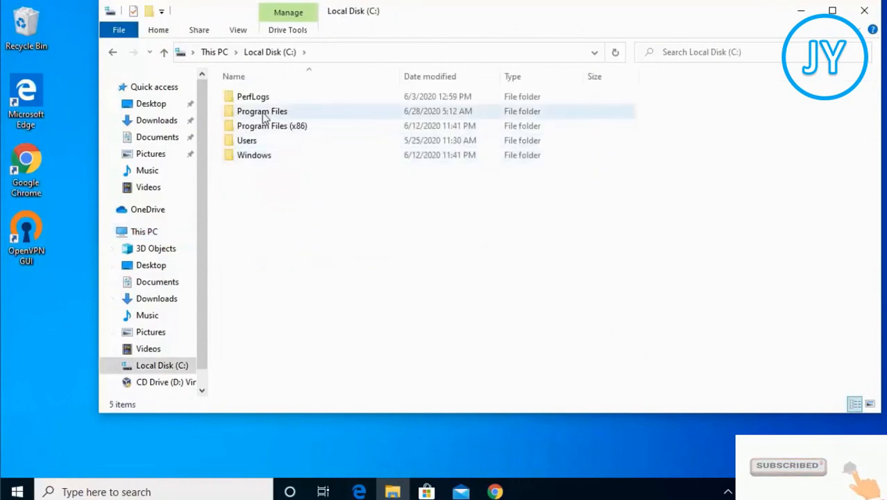
pyautogui.doubleClick(268, 118)
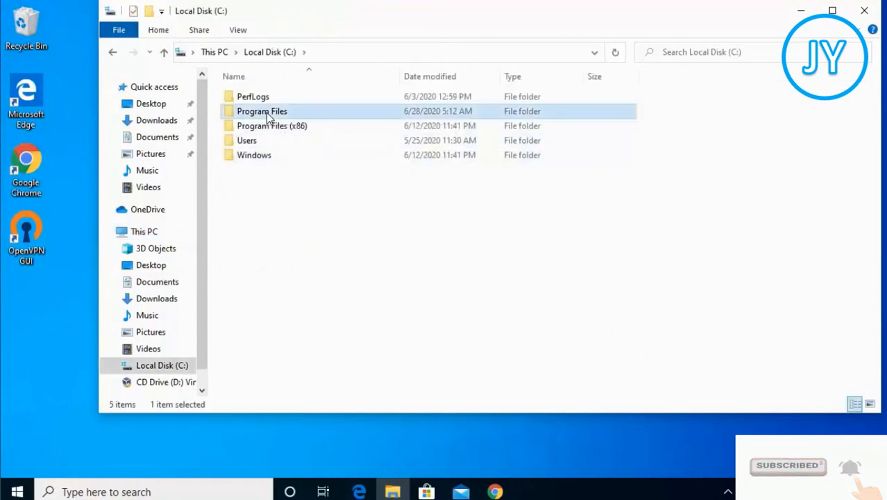
pyautogui.moveTo(264, 132)
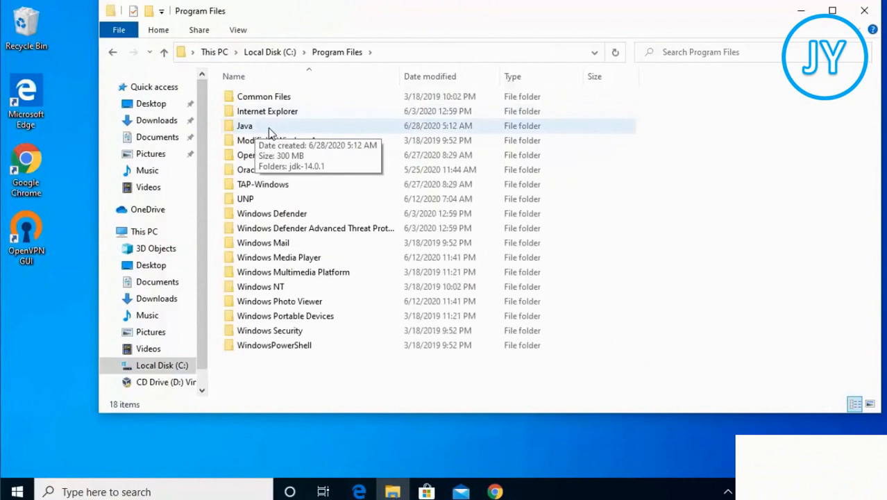
pyautogui.doubleClick(263, 128)
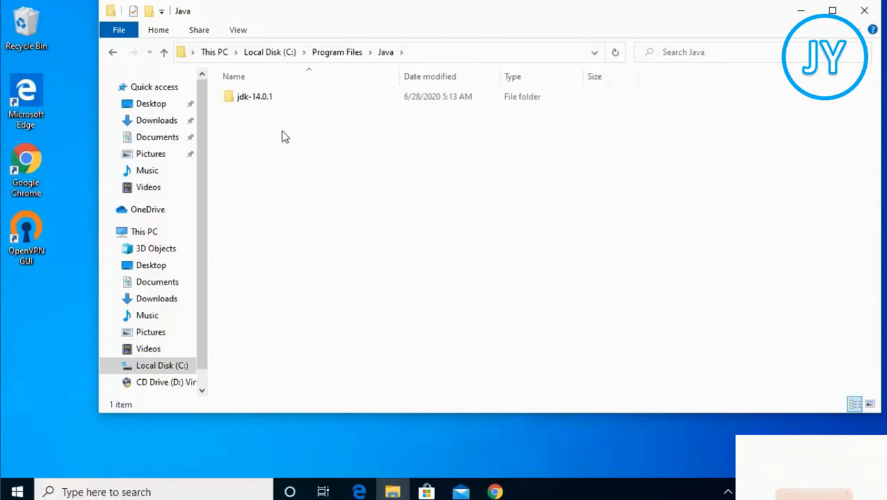
pyautogui.doubleClick(262, 98)
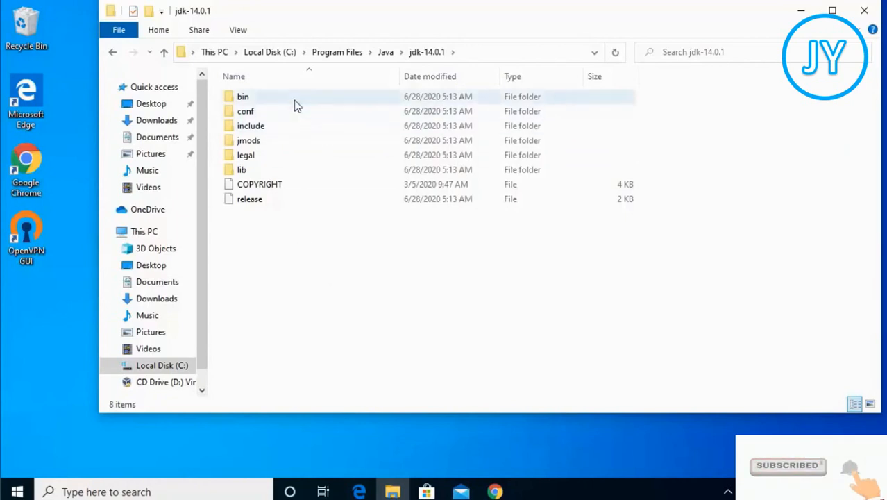
pyautogui.doubleClick(274, 101)
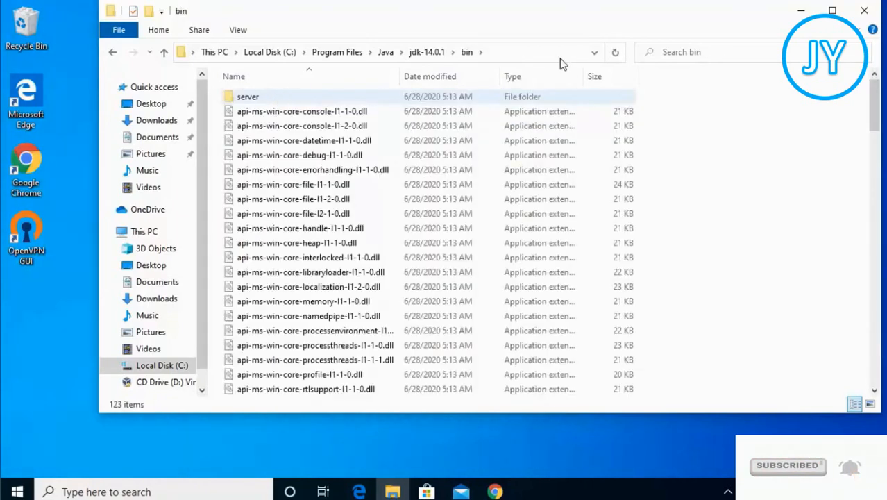
pyautogui.click(542, 49)
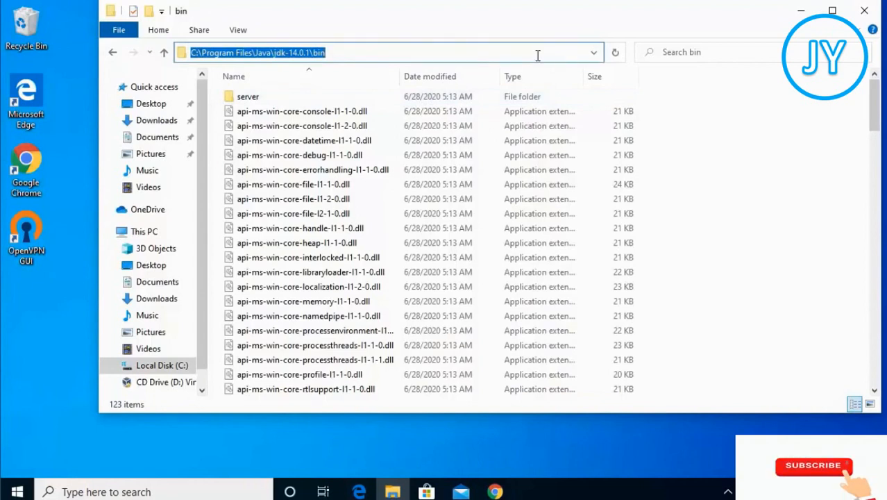
# Search for envi, open Edit the system environment variables, and open the Environment Variables dialog
pyautogui.click(145, 492)
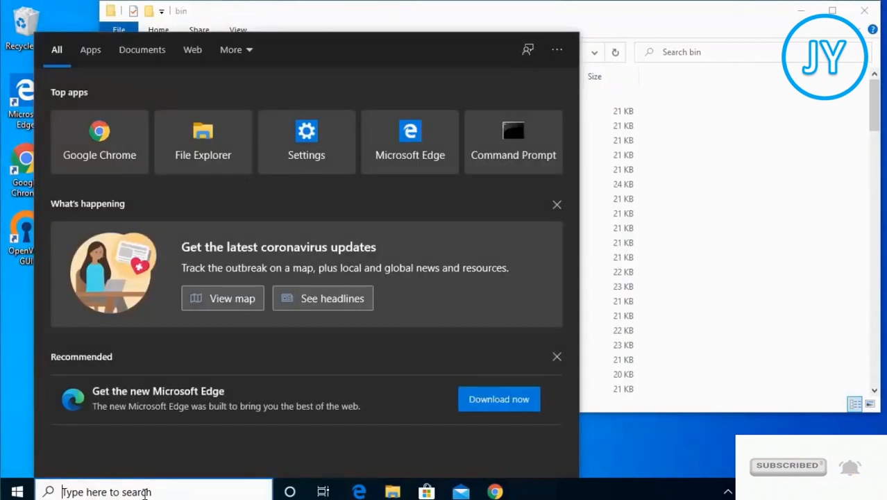
pyautogui.write('envi')
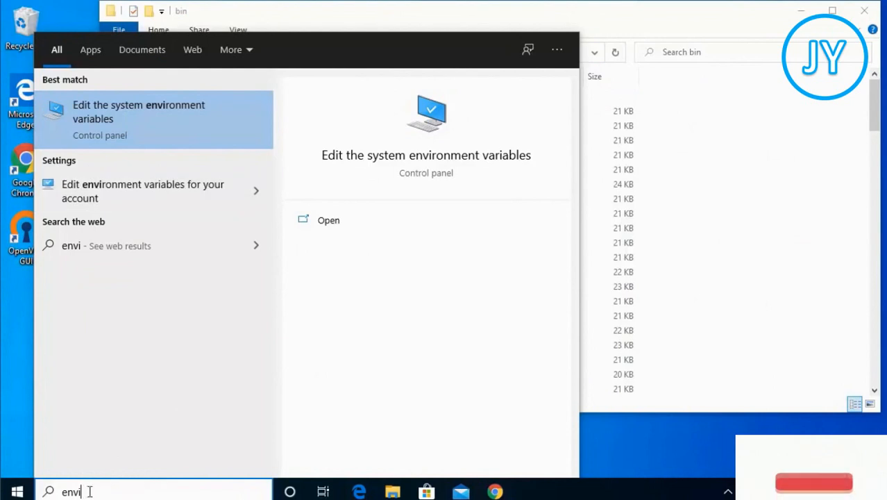
pyautogui.click(129, 118)
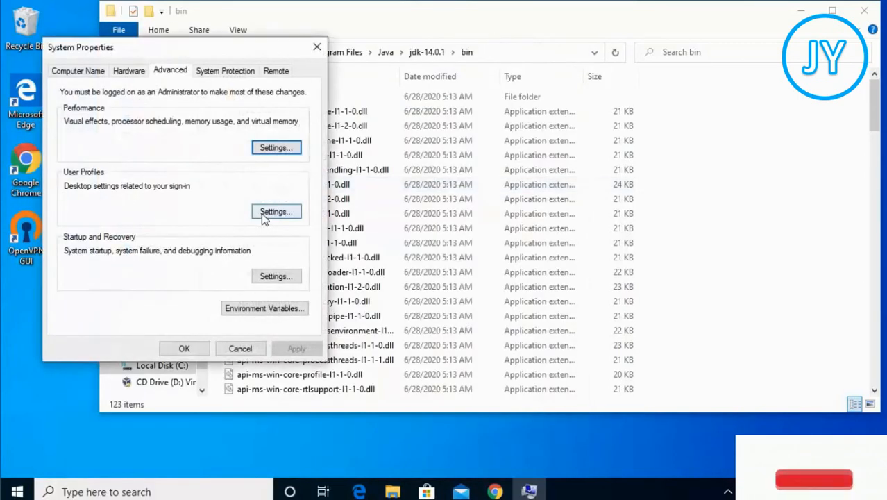
pyautogui.click(247, 310)
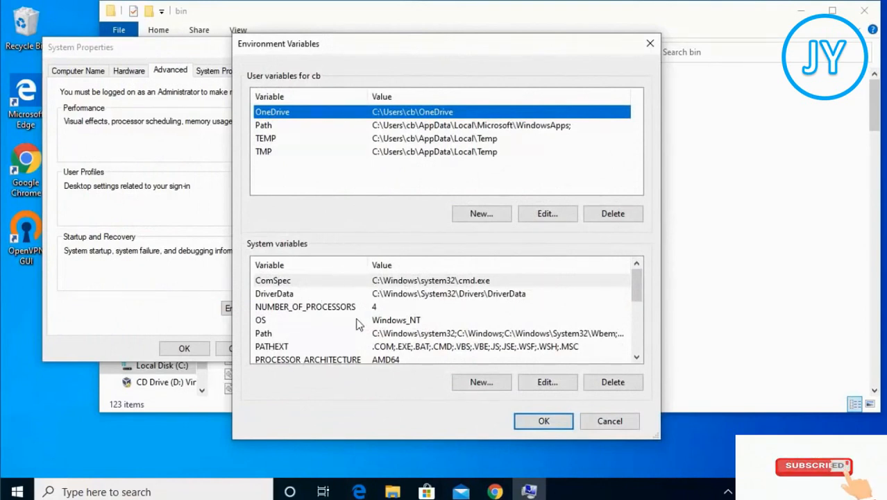
# Edit the system Path variable and add a new empty entry to its list
pyautogui.click(268, 335)
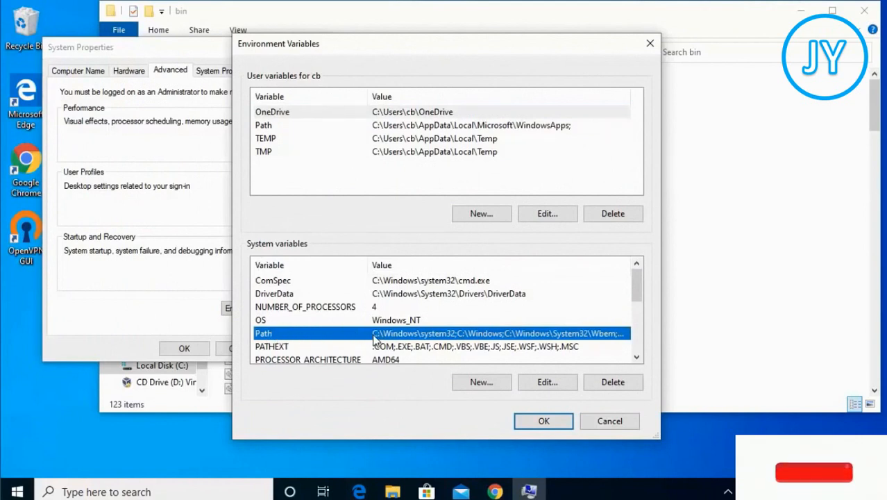
pyautogui.click(541, 384)
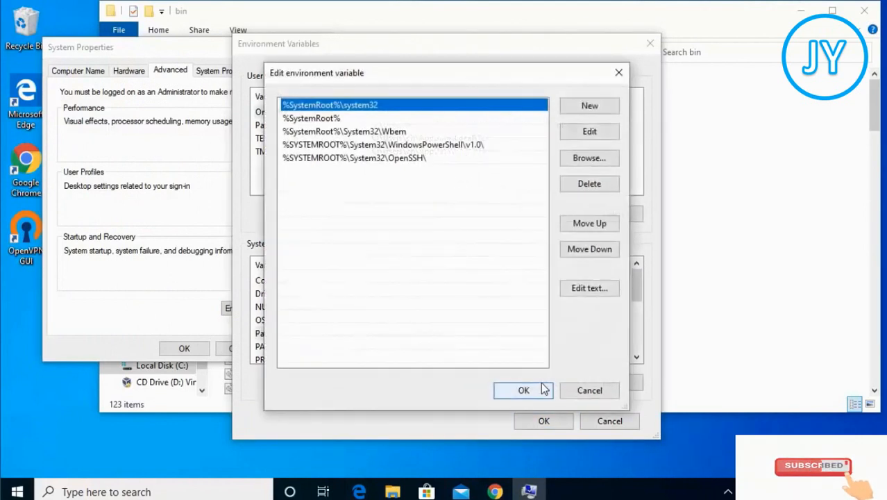
pyautogui.click(593, 107)
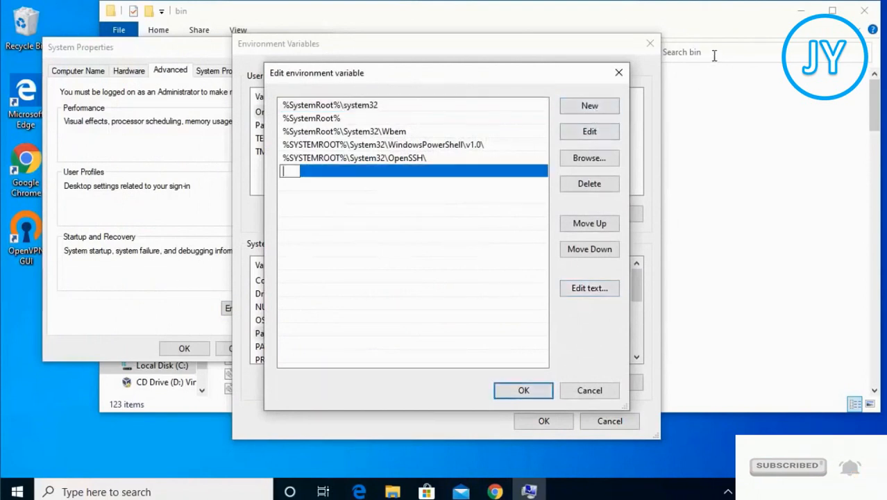
# Paste the C:\Program Files\Java\jdk-14.0.1\bin folder path as a new entry in the system Path variable and confirm
pyautogui.click(738, 109)
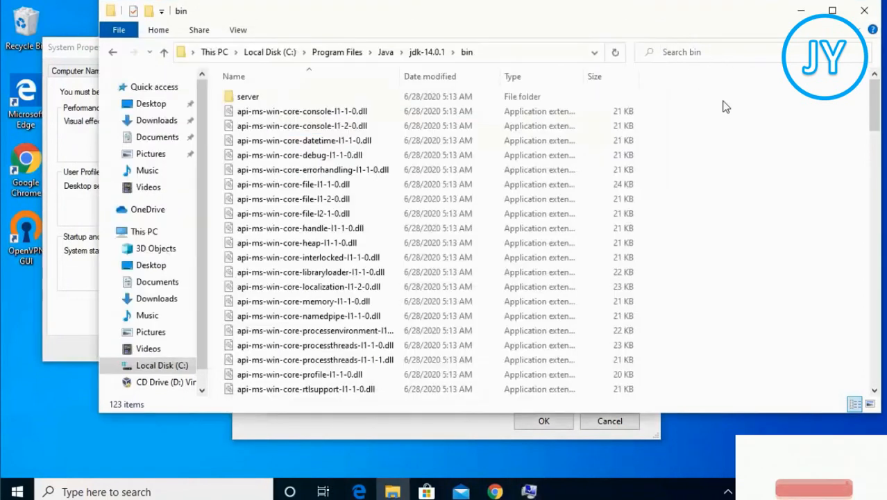
pyautogui.click(511, 56)
pyautogui.hotkey('ctrl', 'c')
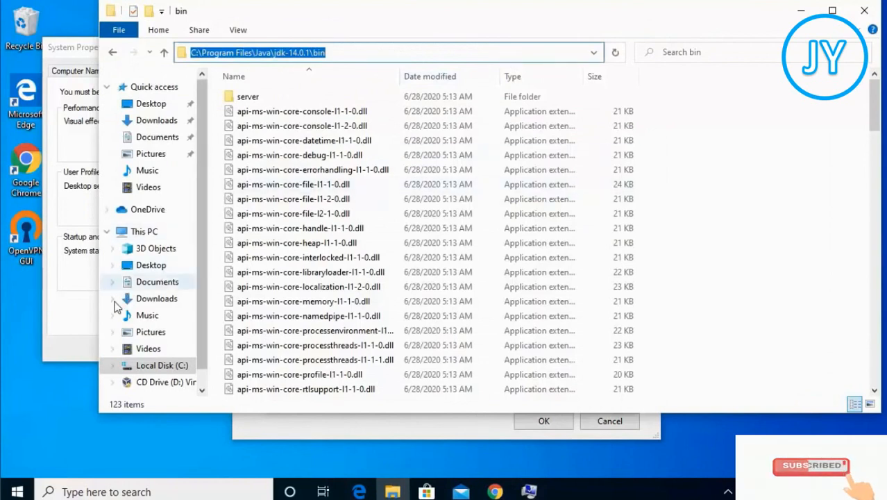
pyautogui.click(86, 327)
pyautogui.click(589, 105)
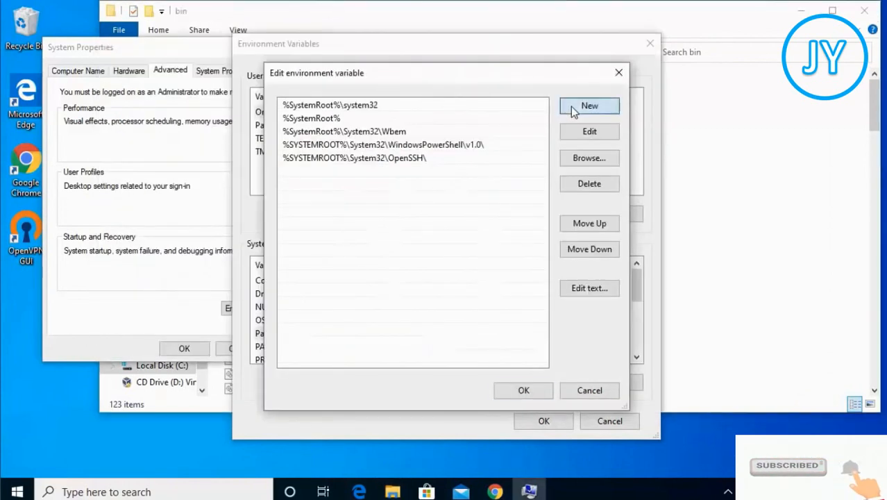
pyautogui.hotkey('ctrl', 'v')
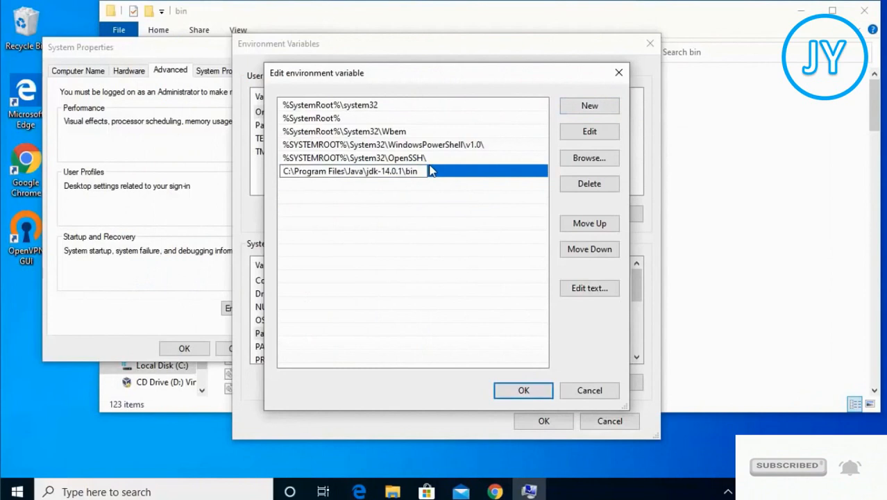
pyautogui.press('Return')
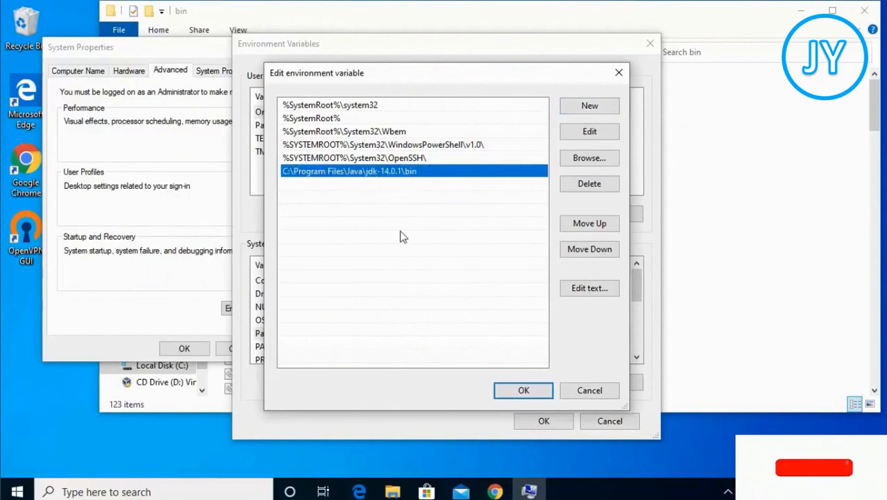
pyautogui.click(523, 389)
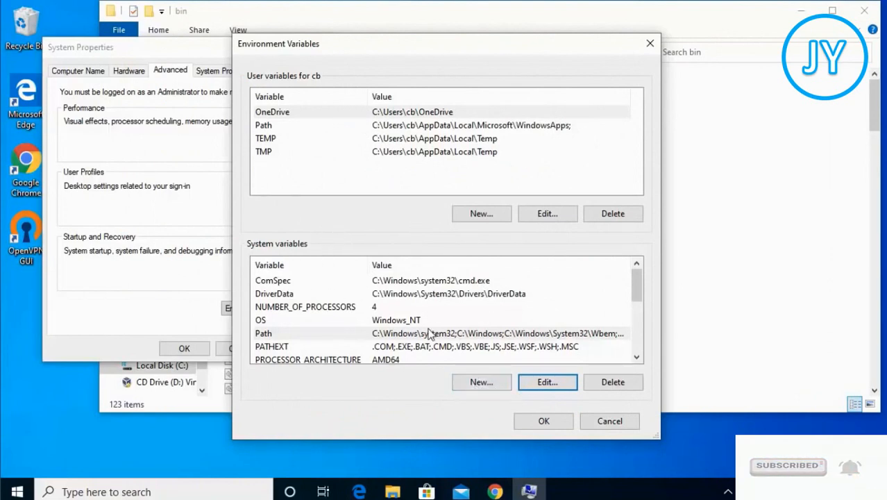
# Start a new system variable named JAVA_HOME
pyautogui.click(475, 383)
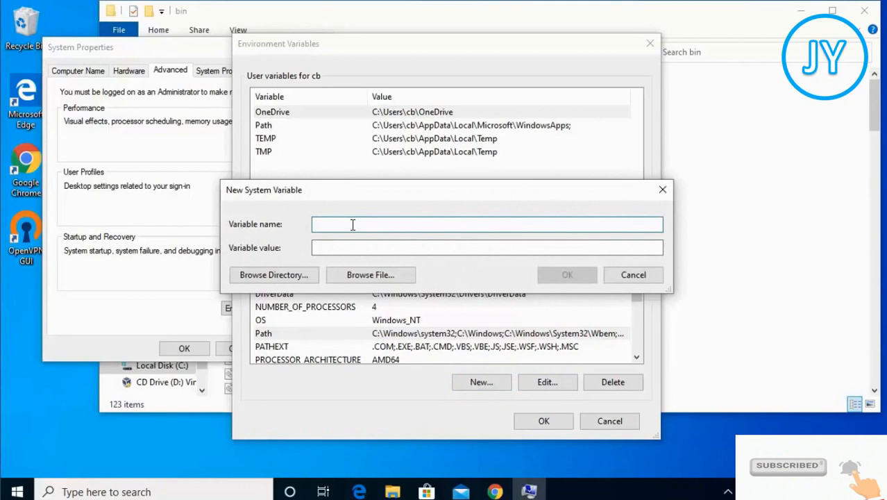
pyautogui.write('JAVA')
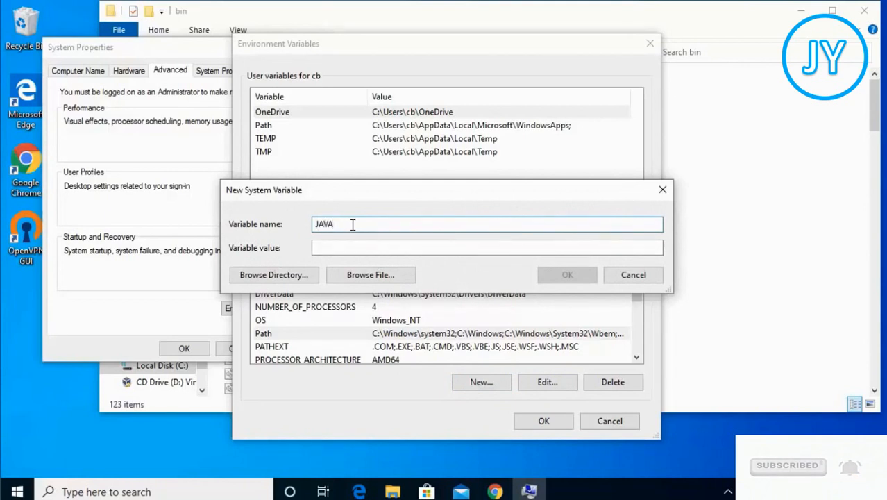
pyautogui.write('_HOME')
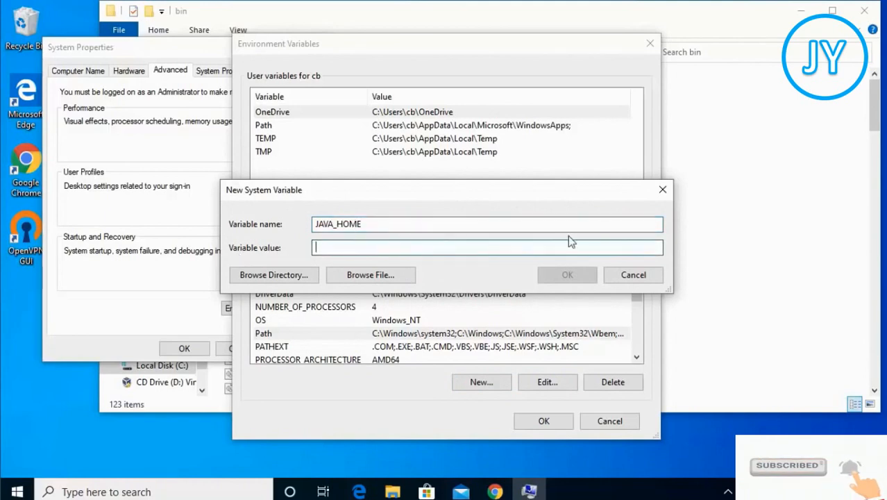
# Copy the jdk-14.0.1 folder path, set it as JAVA_HOME's value C:\Program Files\Java\jdk-14.0.1, and close the dialogs with OK
pyautogui.click(745, 235)
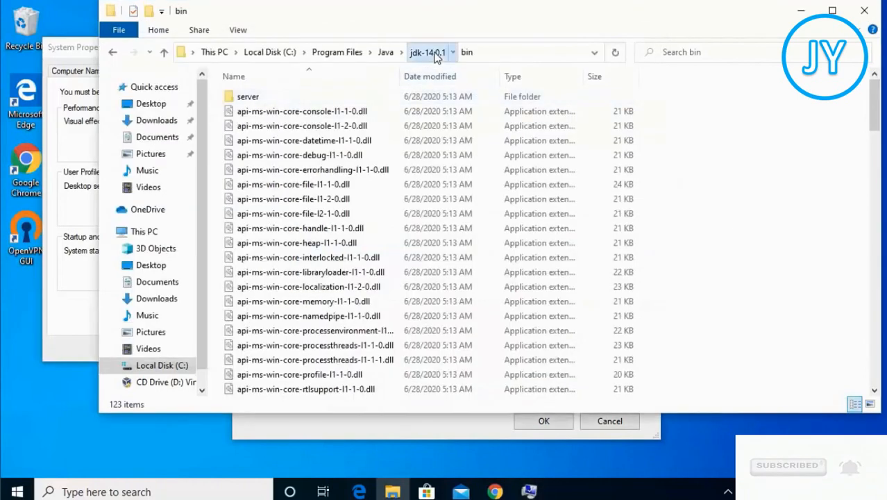
pyautogui.click(427, 52)
pyautogui.click(482, 56)
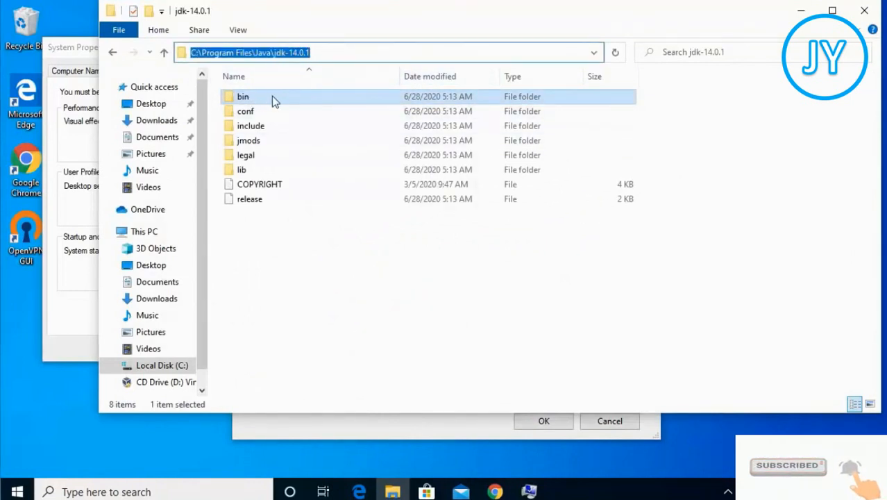
pyautogui.click(337, 51)
pyautogui.hotkey('ctrl', 'a')
pyautogui.hotkey('ctrl', 'c')
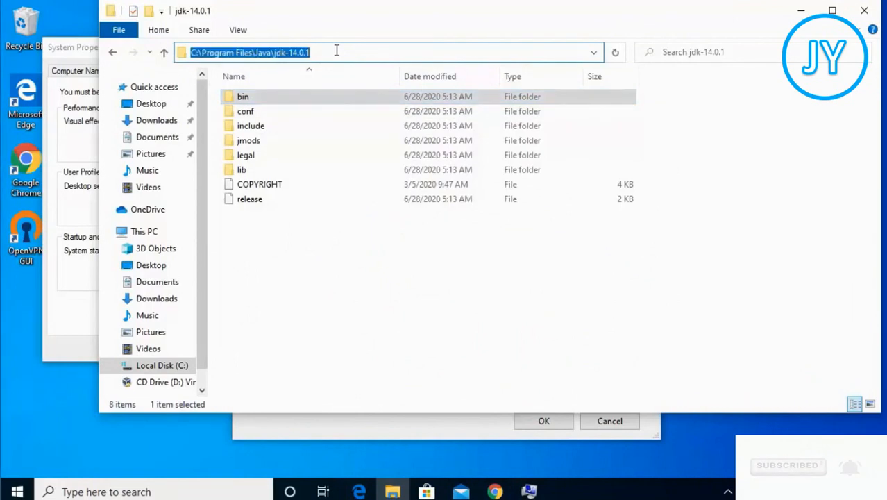
pyautogui.click(799, 14)
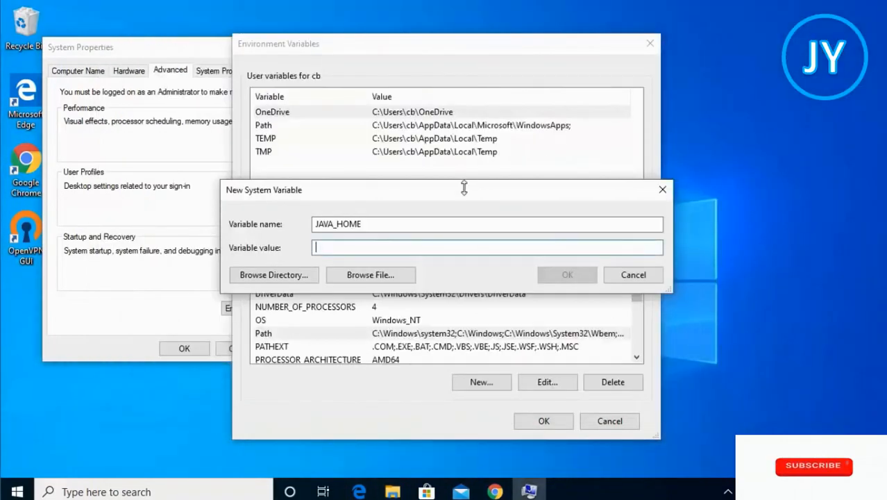
pyautogui.click(400, 247)
pyautogui.hotkey('ctrl', 'v')
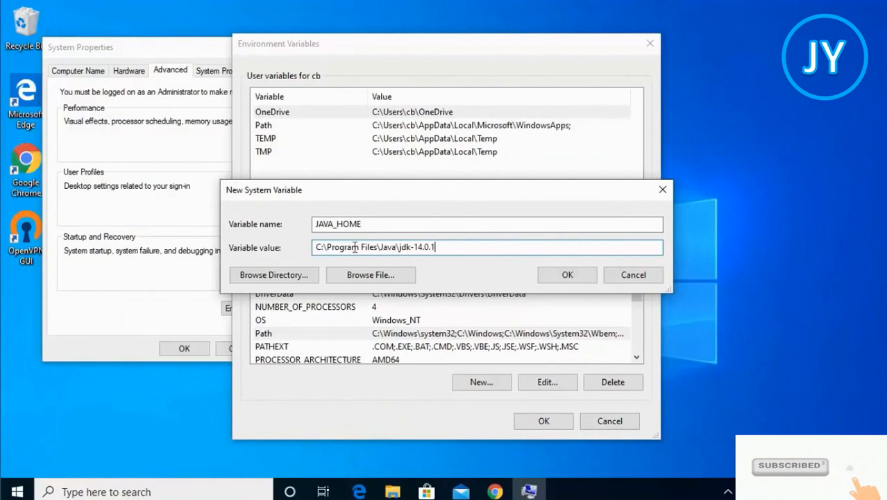
pyautogui.click(568, 275)
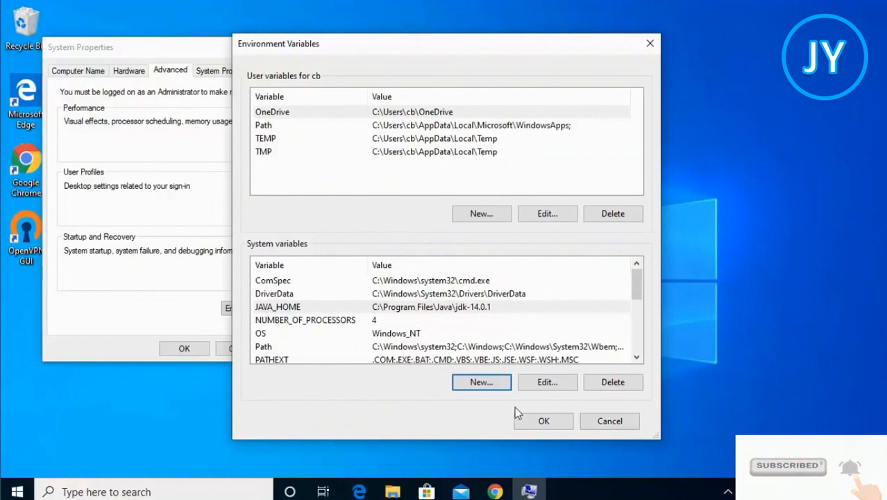
pyautogui.click(543, 420)
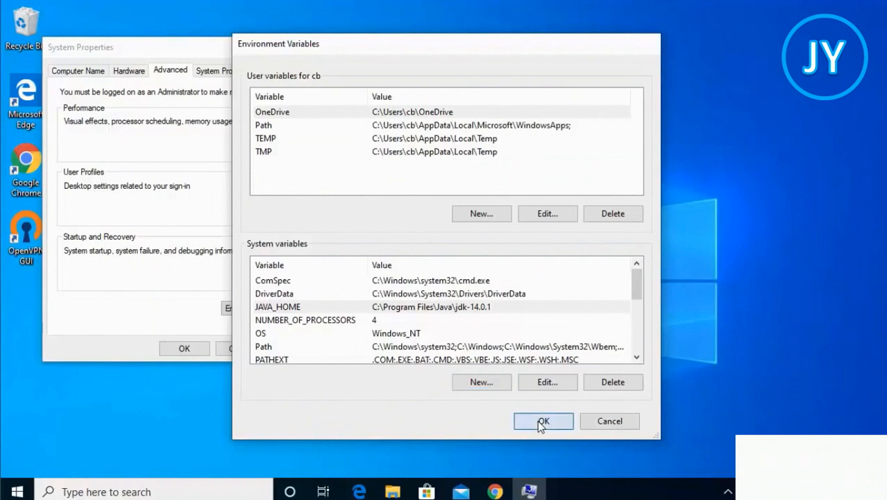
pyautogui.click(193, 352)
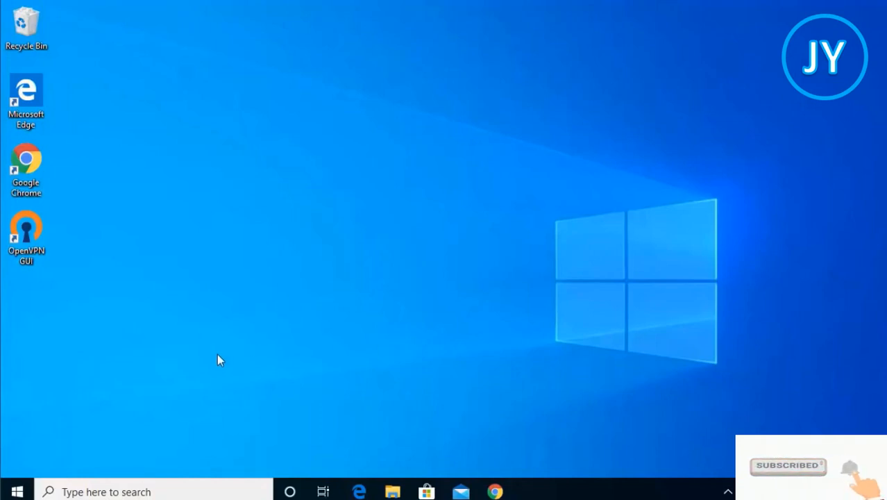
# Open Command Prompt from the search and run java -version
pyautogui.click(120, 491)
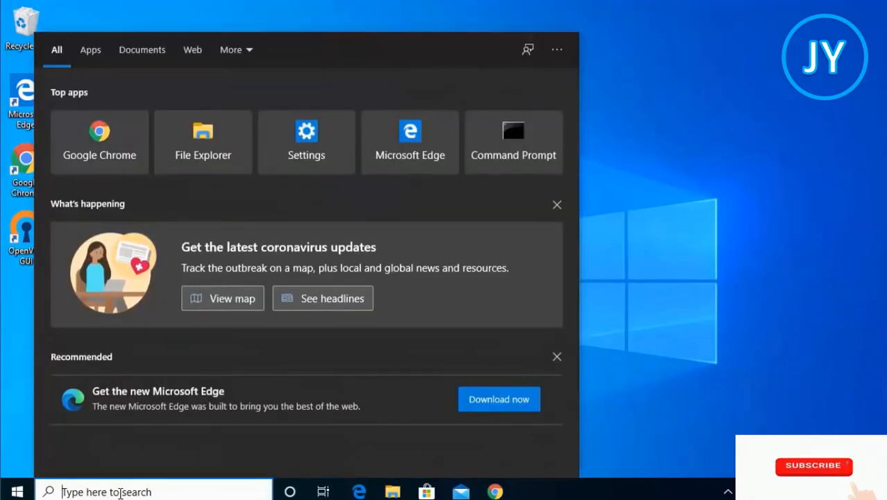
pyautogui.write('cmd')
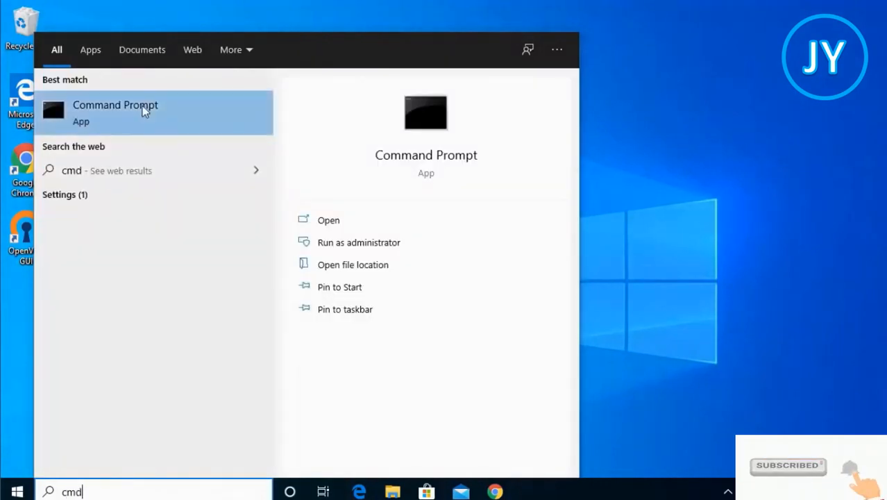
pyautogui.click(124, 115)
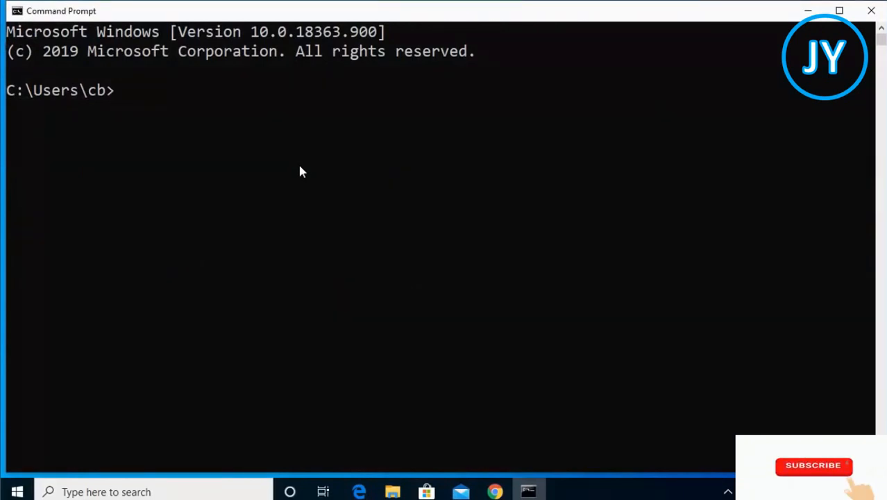
pyautogui.write('java -ver')
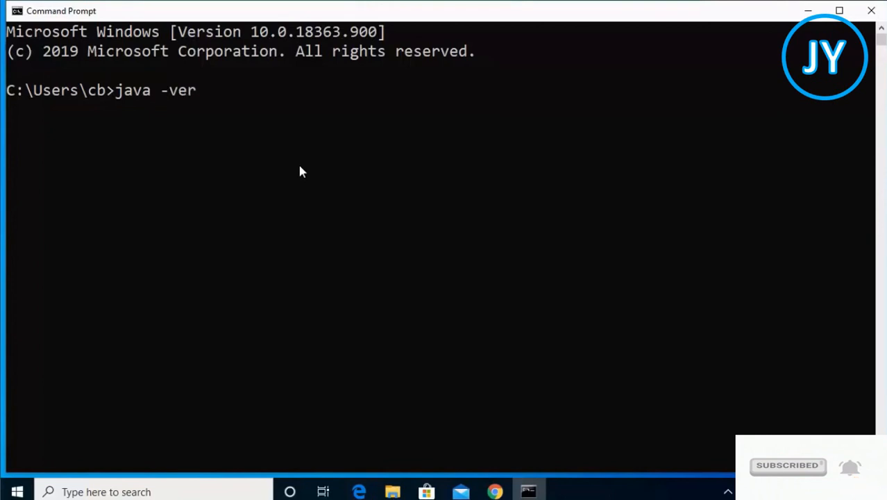
pyautogui.write('sion')
pyautogui.press('Return')
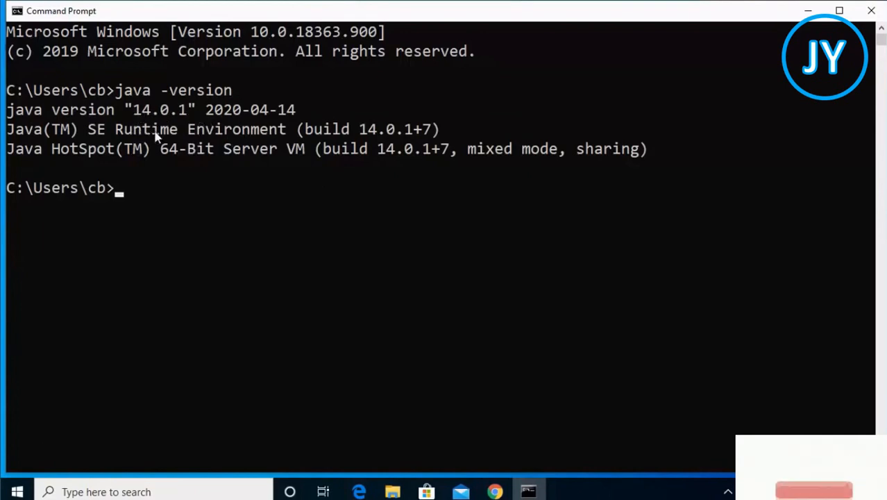
# Run javac -version in the Command Prompt
pyautogui.write('javac')
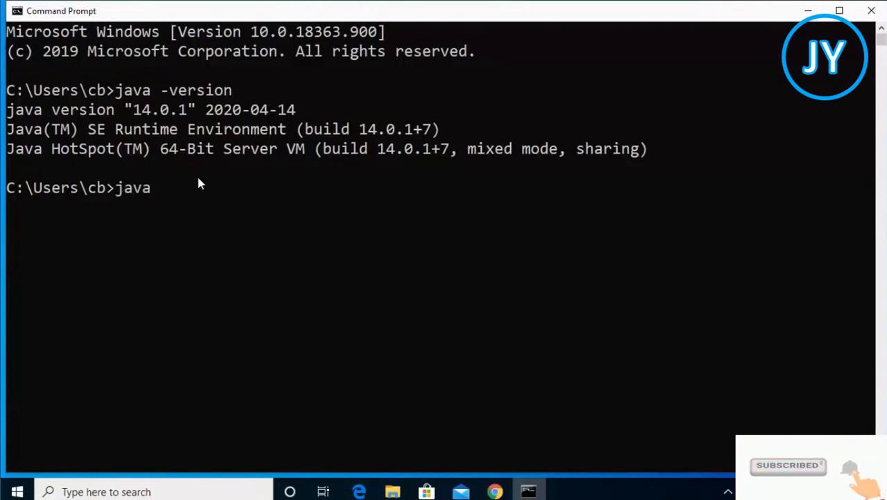
pyautogui.write(' -version')
pyautogui.press('Return')
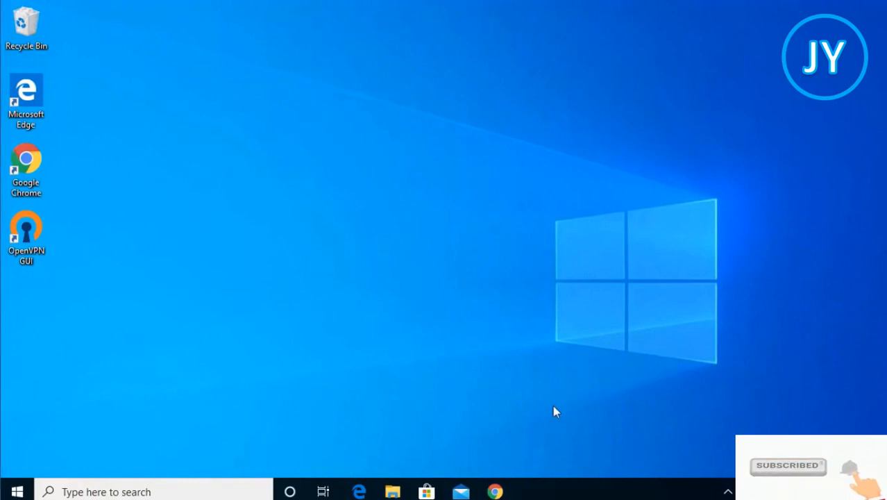
# Switch to Chrome and open the Download Android Studio and SDK tools result on developer.android.com
pyautogui.click(496, 490)
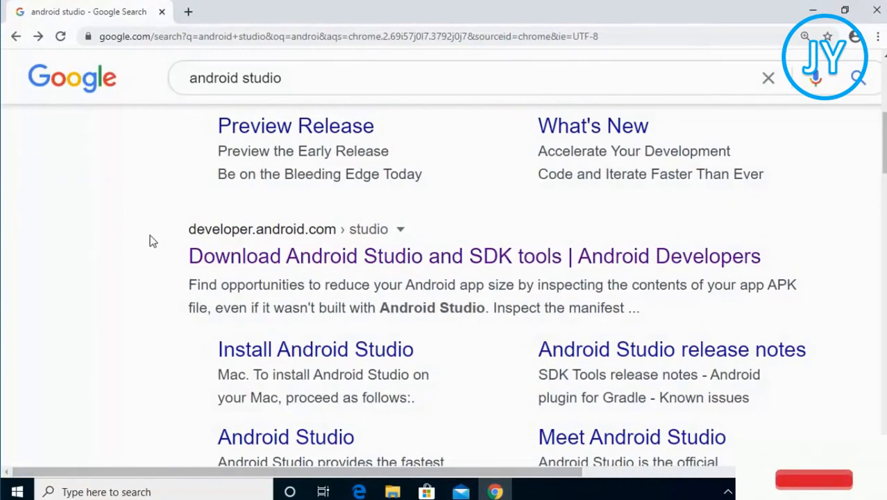
pyautogui.scroll(5, 182, 176)
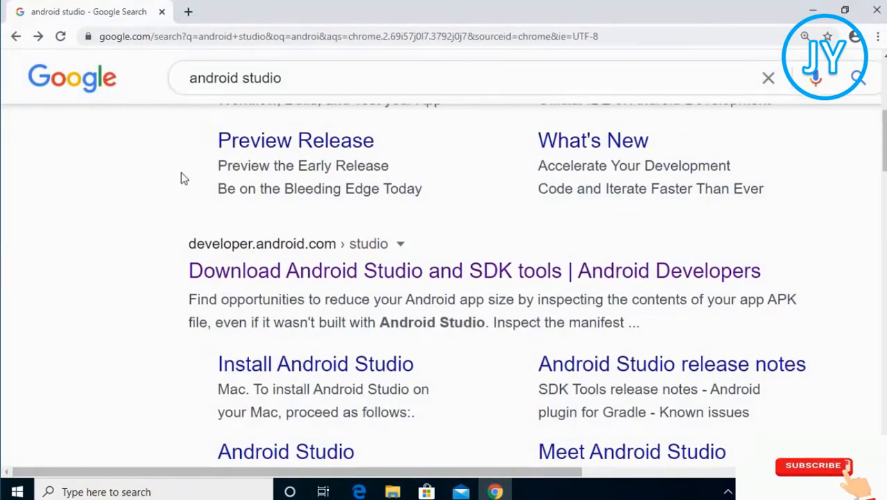
pyautogui.scroll(-4, 179, 180)
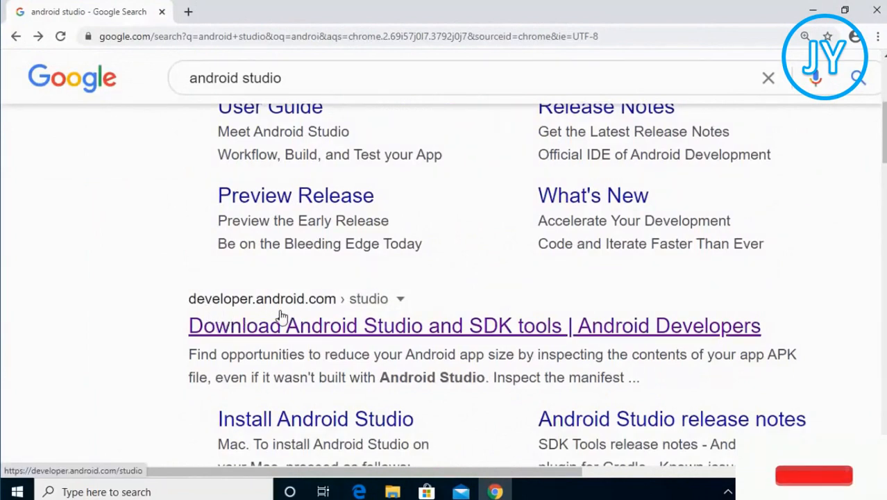
pyautogui.click(336, 329)
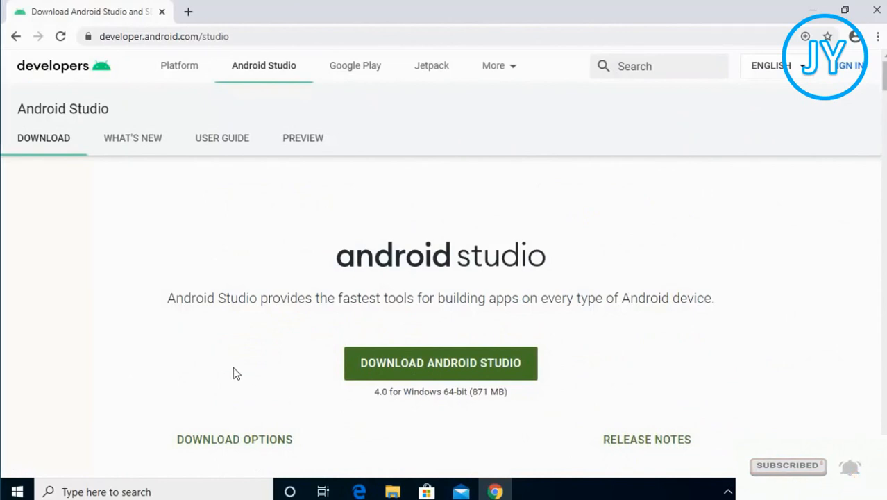
# Download Android Studio for Windows after accepting the terms and conditions, then launch the downloaded installer
pyautogui.scroll(-5, 153, 350)
pyautogui.scroll(-15, 153, 350)
pyautogui.scroll(-20, 154, 351)
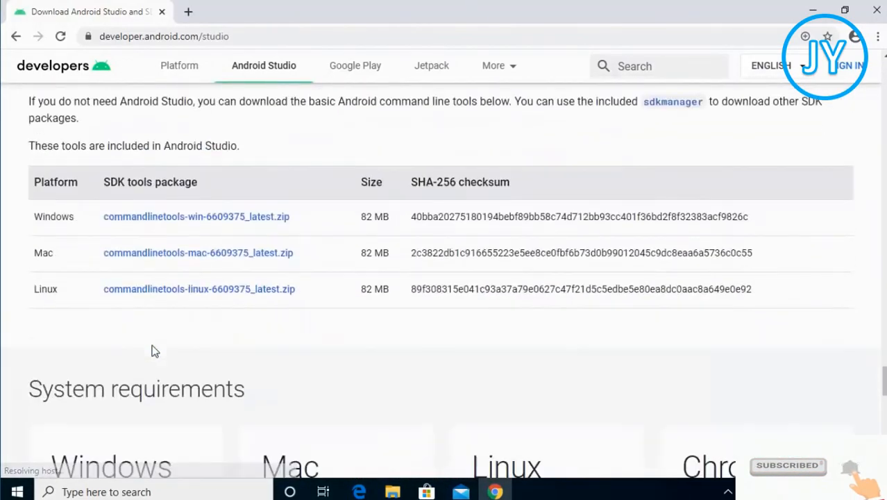
pyautogui.scroll(-4, 156, 347)
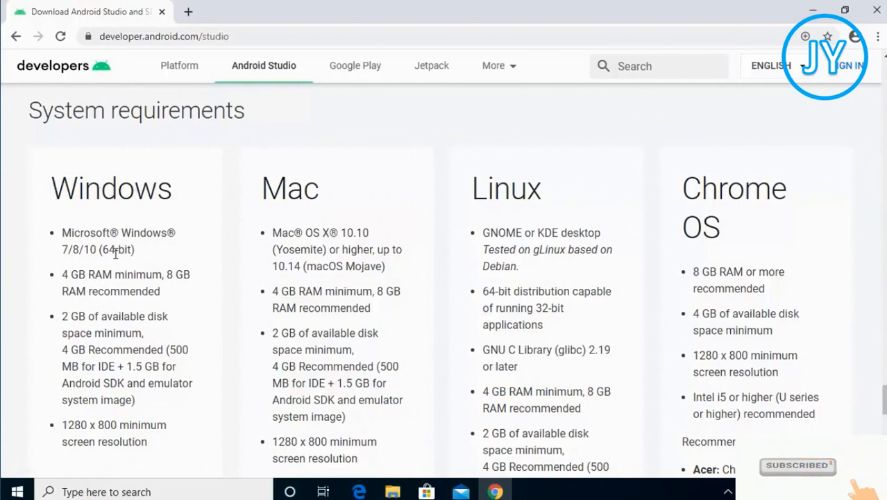
pyautogui.moveTo(884, 393); pyautogui.dragTo(881, 83)
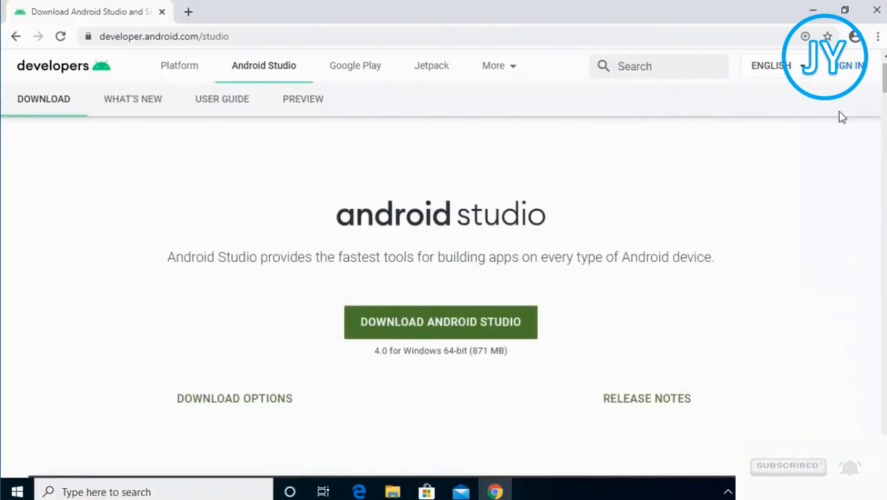
pyautogui.click(423, 335)
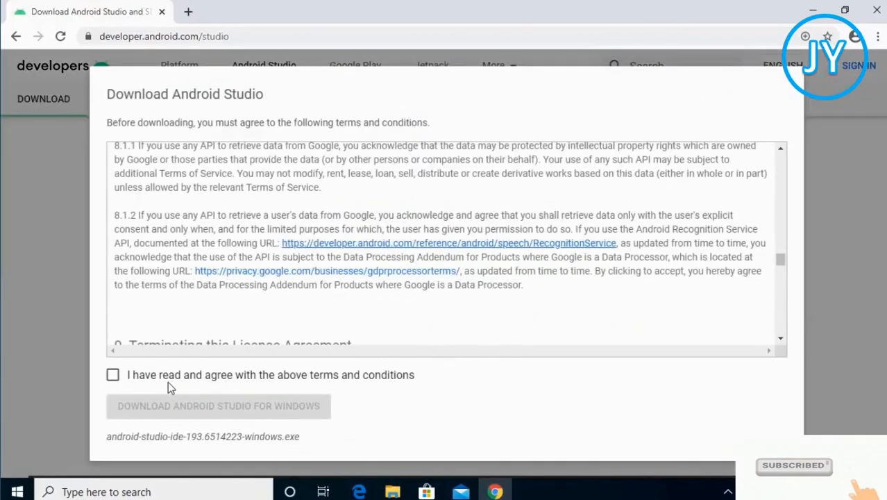
pyautogui.click(113, 376)
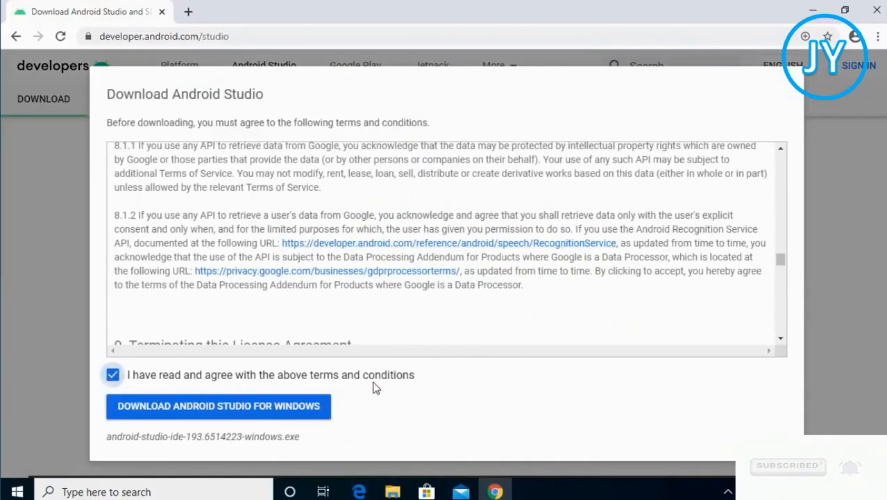
pyautogui.click(221, 411)
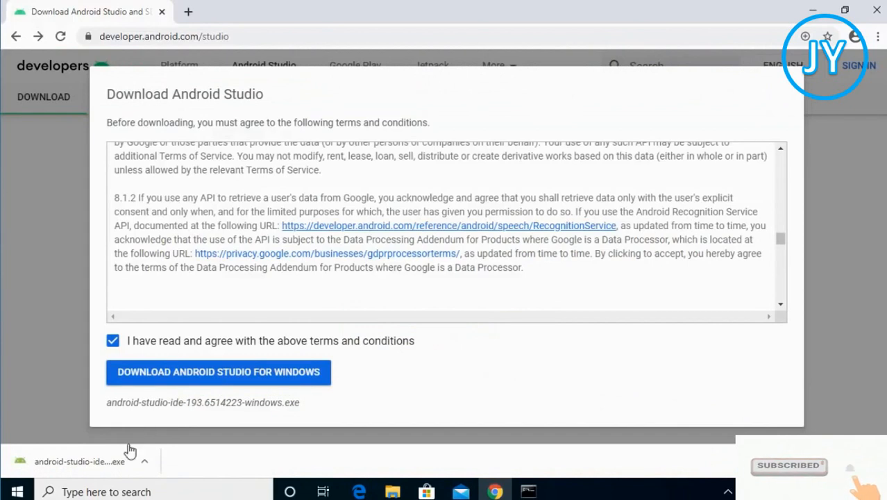
pyautogui.click(104, 468)
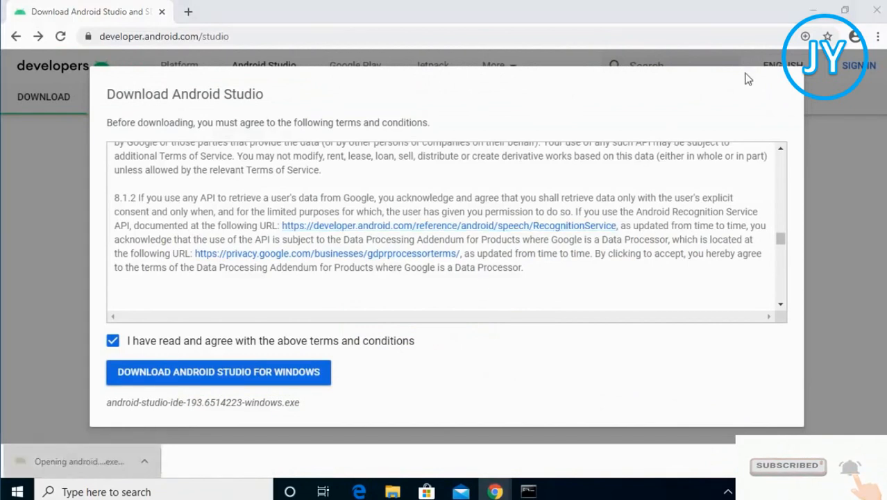
# Run the Android Studio installer with default components, install location and Start Menu folder, then finish with Start Android Studio checked
pyautogui.click(809, 17)
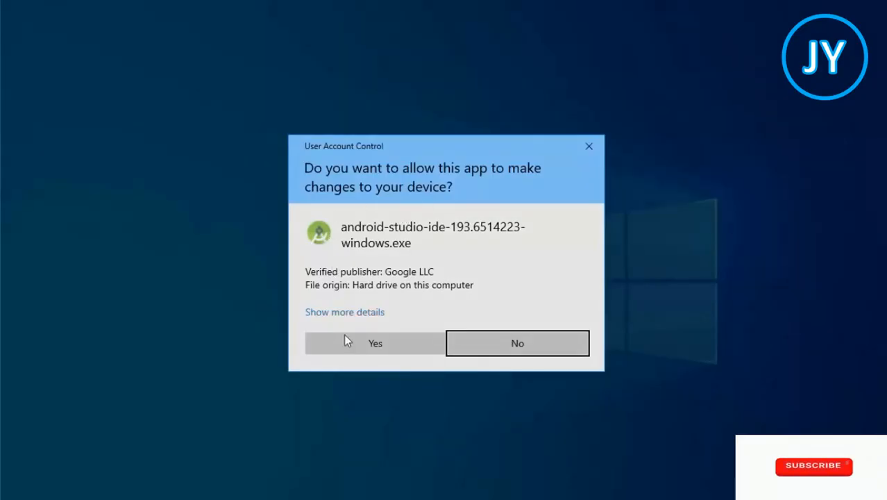
pyautogui.click(355, 347)
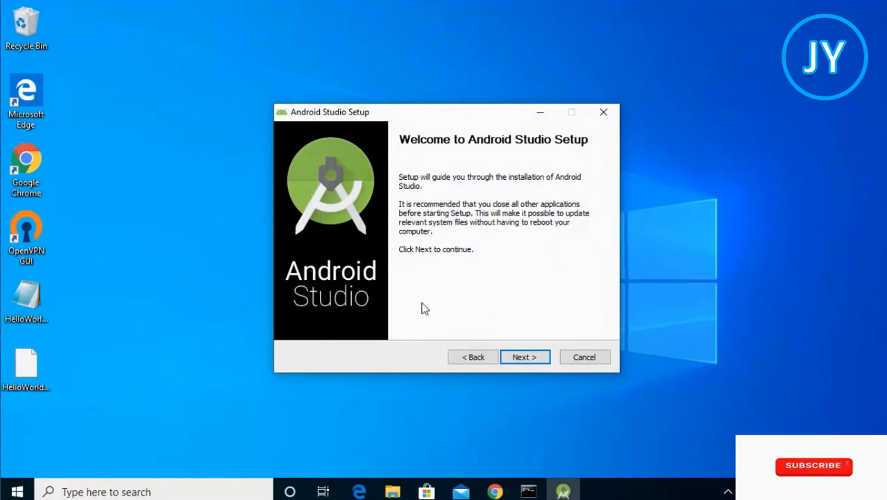
pyautogui.click(518, 359)
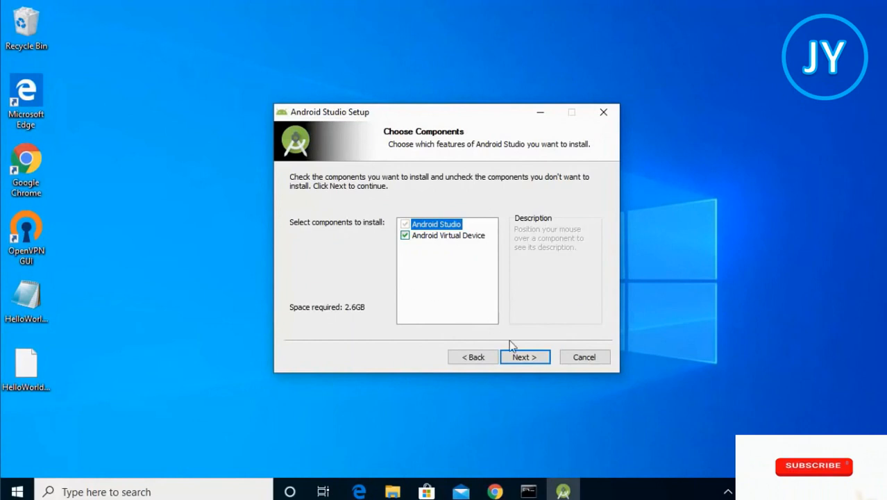
pyautogui.click(519, 360)
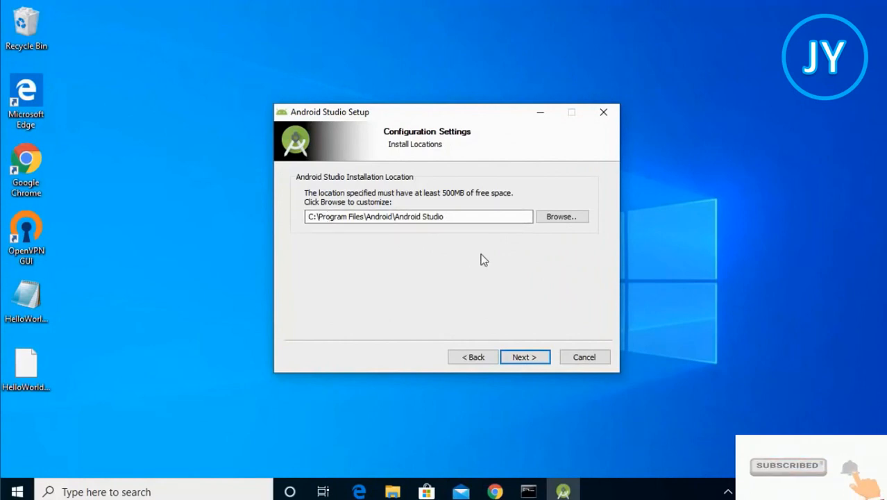
pyautogui.click(520, 357)
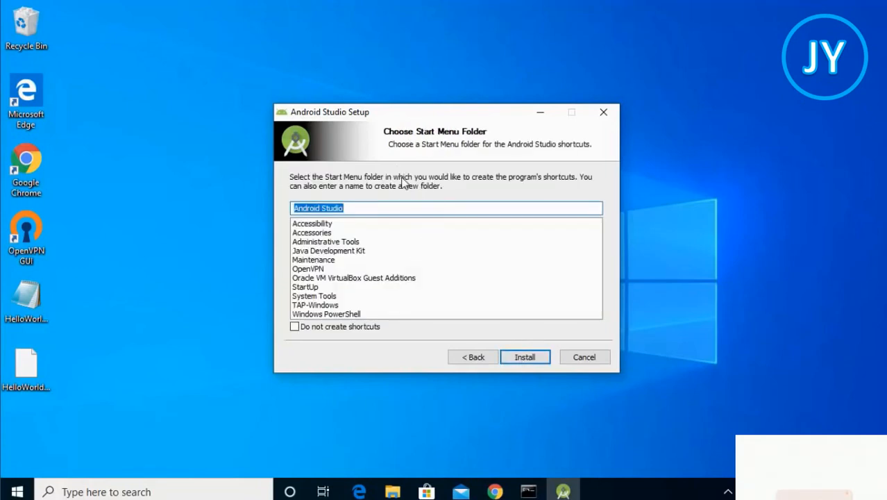
pyautogui.click(517, 356)
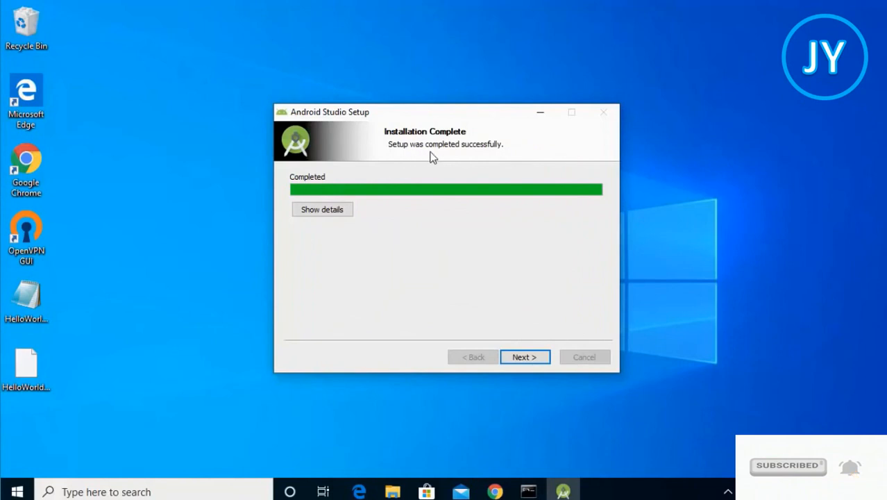
pyautogui.click(524, 357)
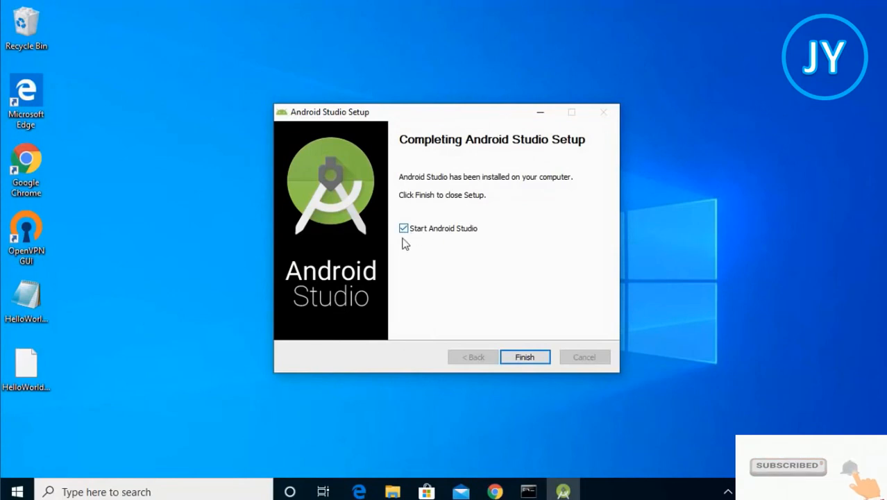
pyautogui.click(524, 358)
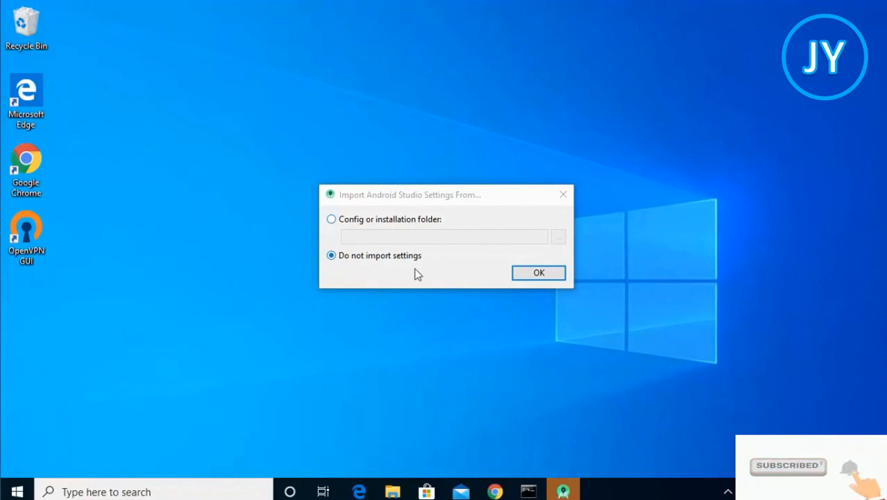
# Start Android Studio without importing settings and without sending usage statistics to Google
pyautogui.click(542, 277)
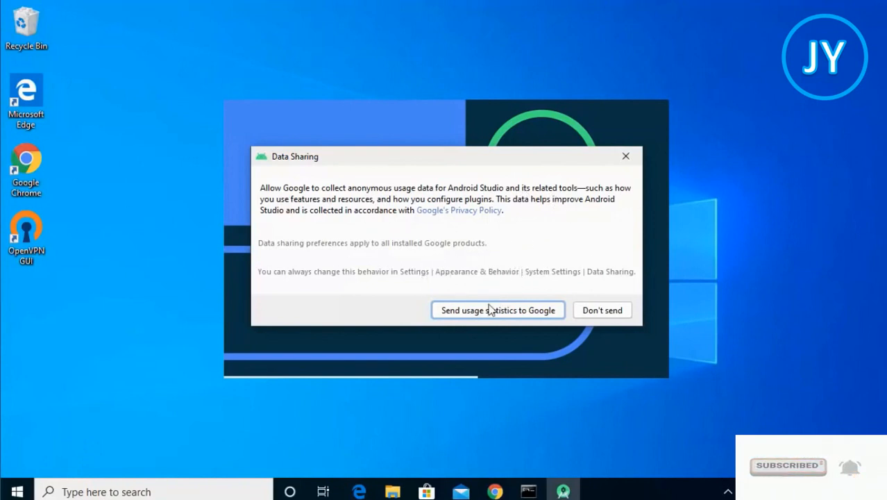
pyautogui.click(591, 312)
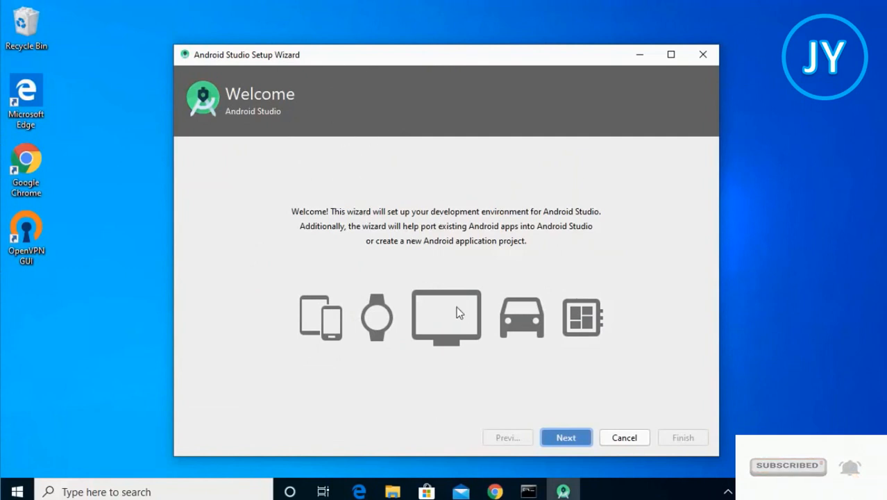
# In the setup wizard, choose the Standard install type and keep the Light UI theme
pyautogui.click(560, 437)
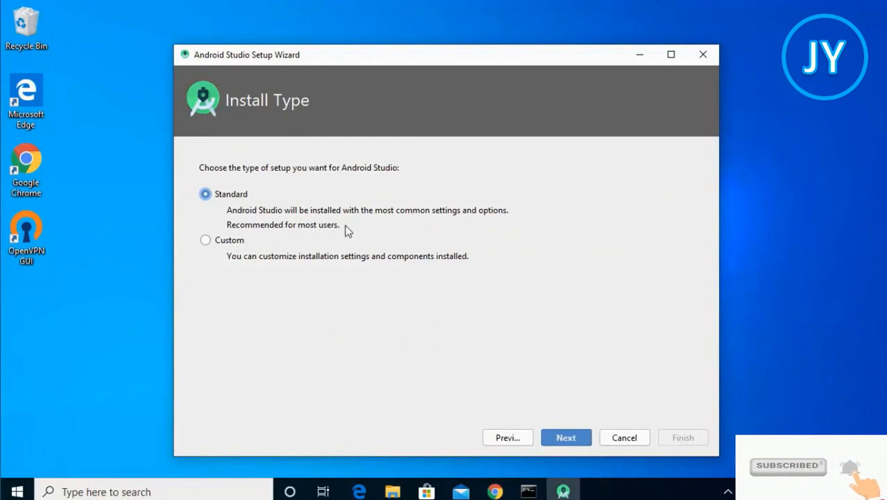
pyautogui.click(565, 437)
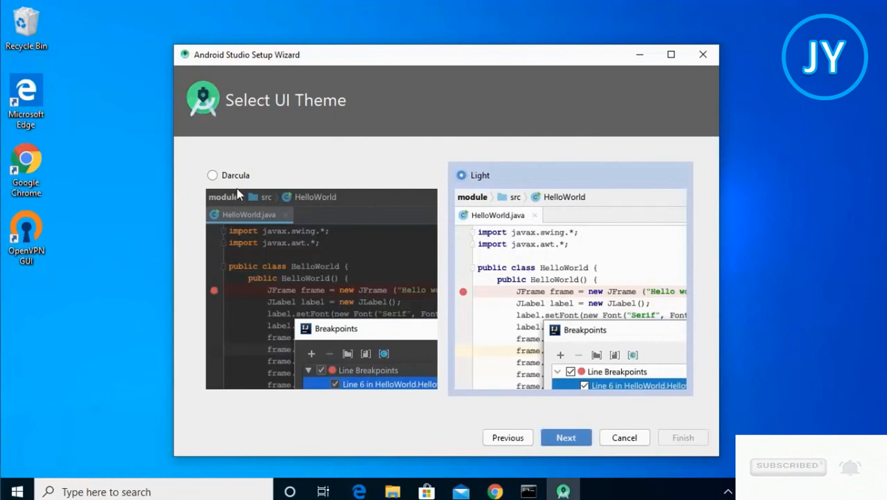
pyautogui.click(214, 176)
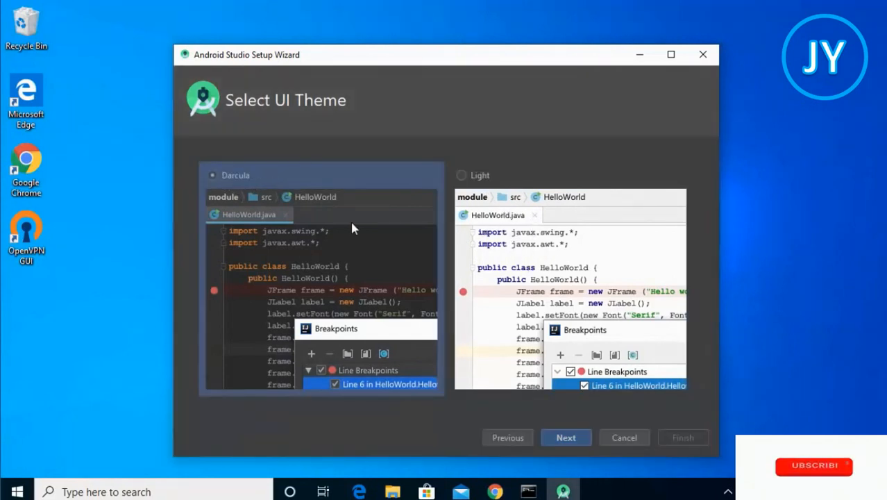
pyautogui.click(462, 176)
pyautogui.click(566, 437)
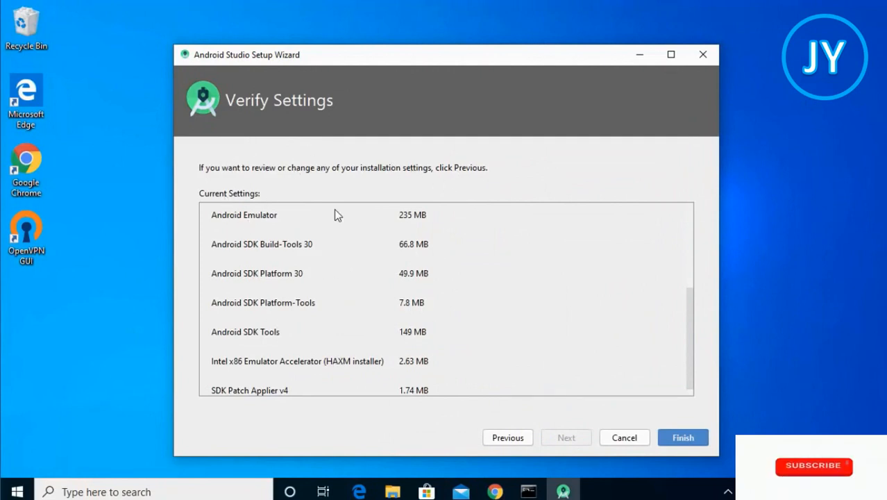
# Review the SDK components to download, then finish the wizard so the components download and install
pyautogui.scroll(5, 324, 218)
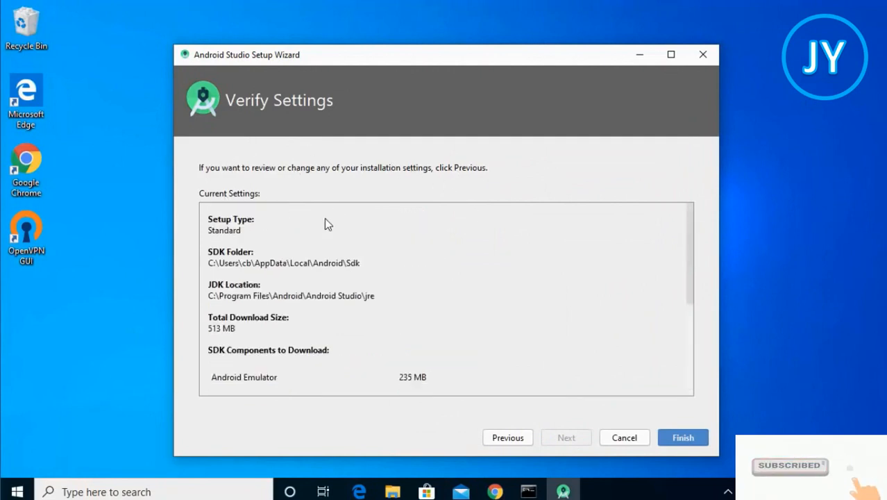
pyautogui.scroll(-5, 325, 218)
pyautogui.scroll(5, 326, 226)
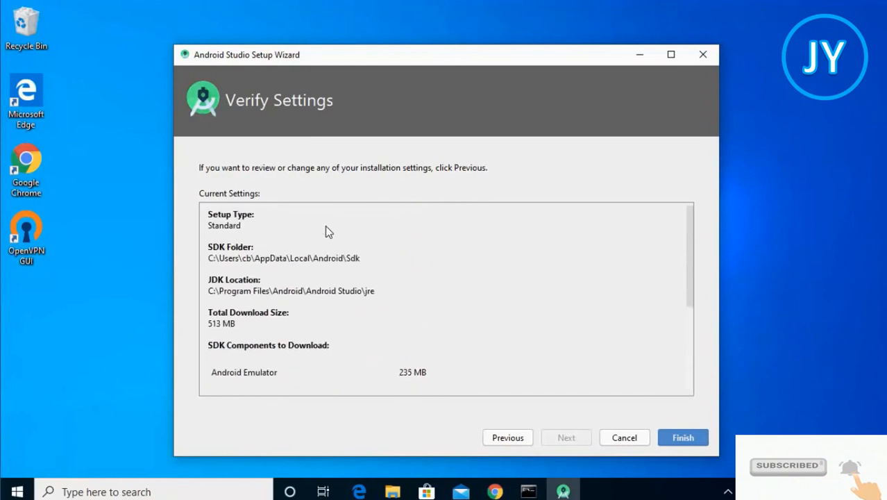
pyautogui.scroll(-1, 325, 226)
pyautogui.scroll(-3, 325, 225)
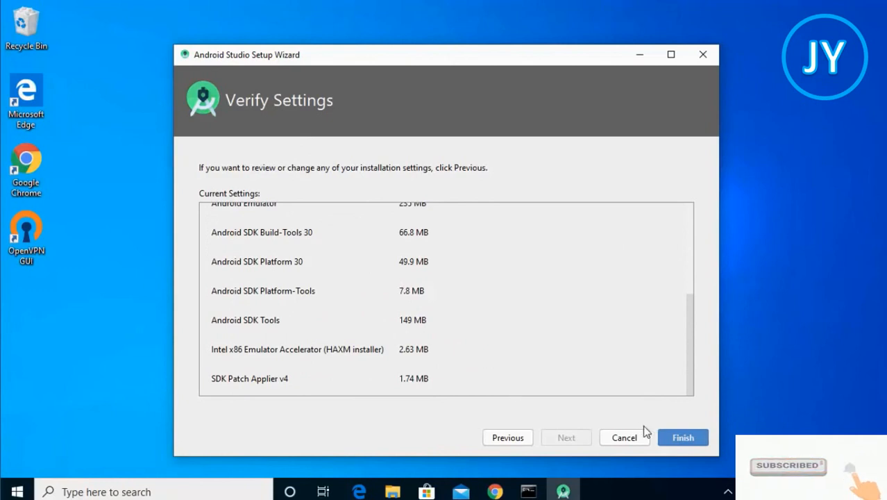
pyautogui.click(680, 438)
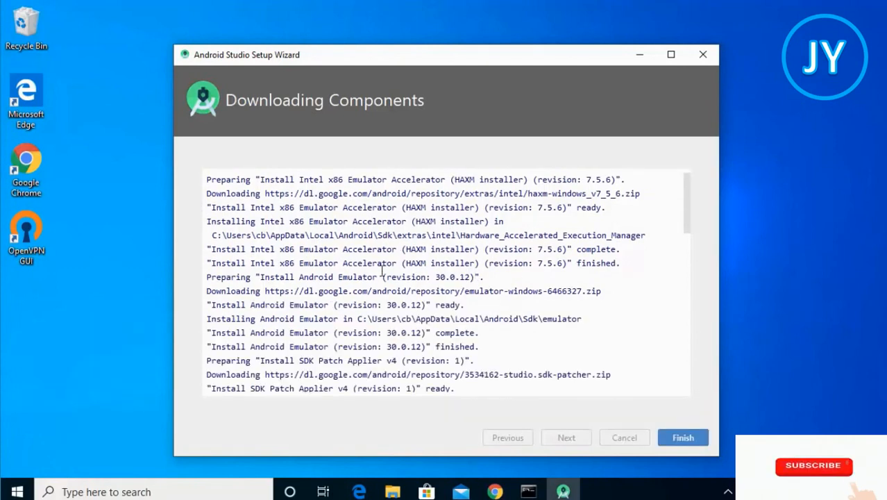
pyautogui.click(679, 442)
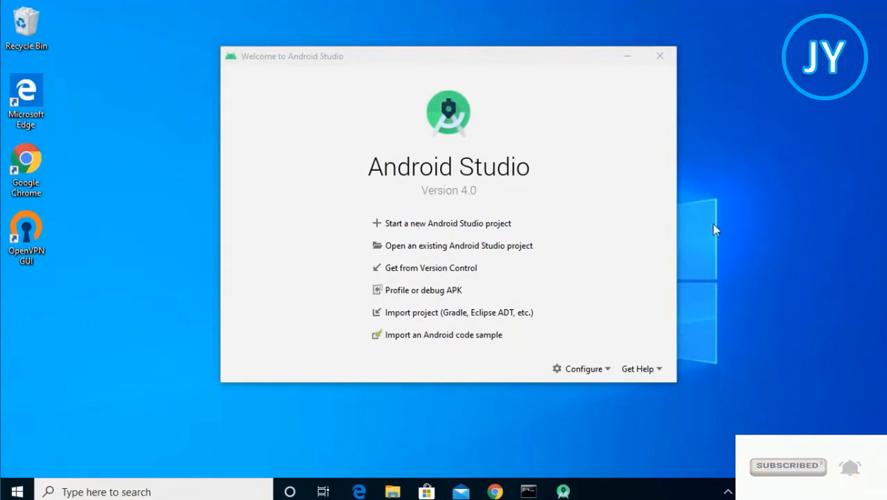
# Start a new Android Studio project and choose the Empty Activity template for Phone and Tablet
pyautogui.click(433, 228)
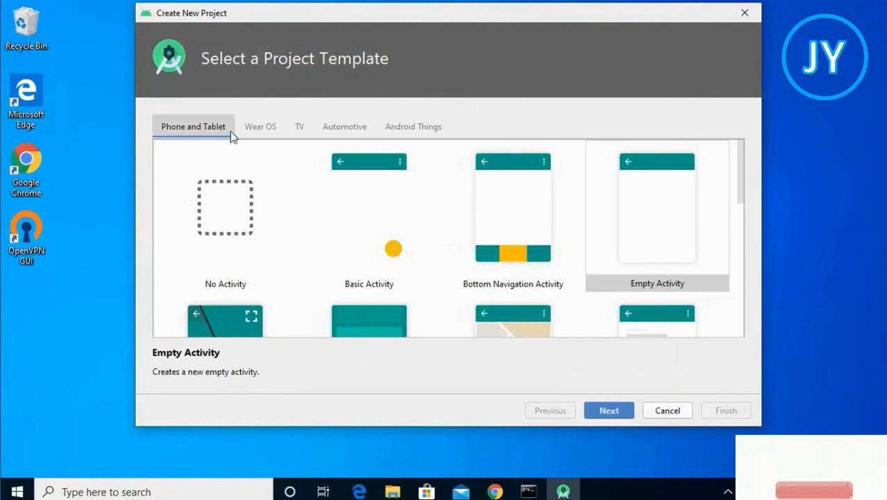
pyautogui.click(294, 127)
pyautogui.click(350, 129)
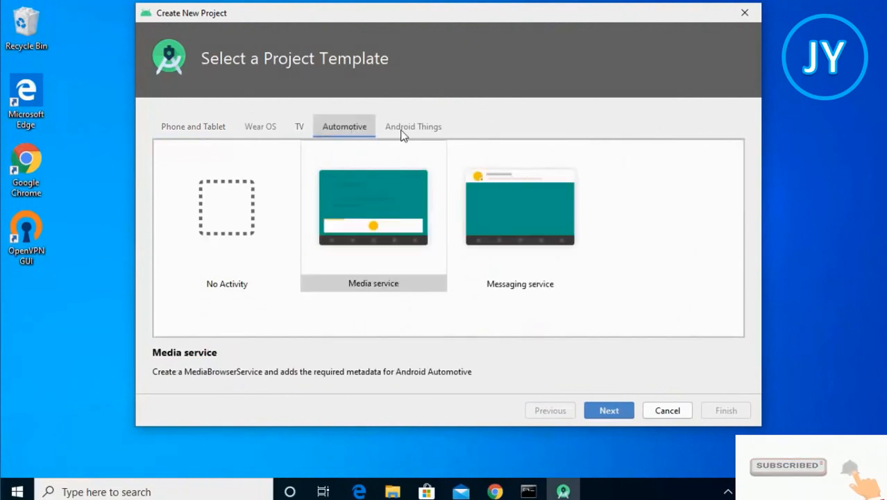
pyautogui.click(406, 132)
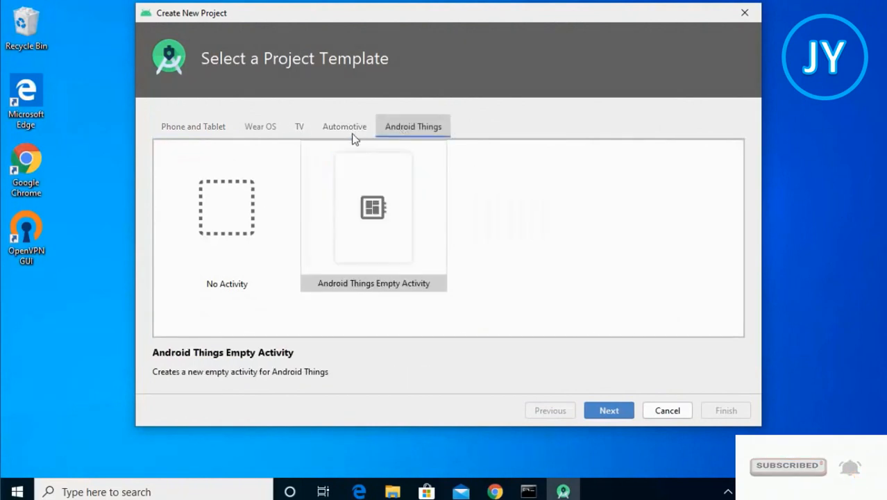
pyautogui.click(216, 125)
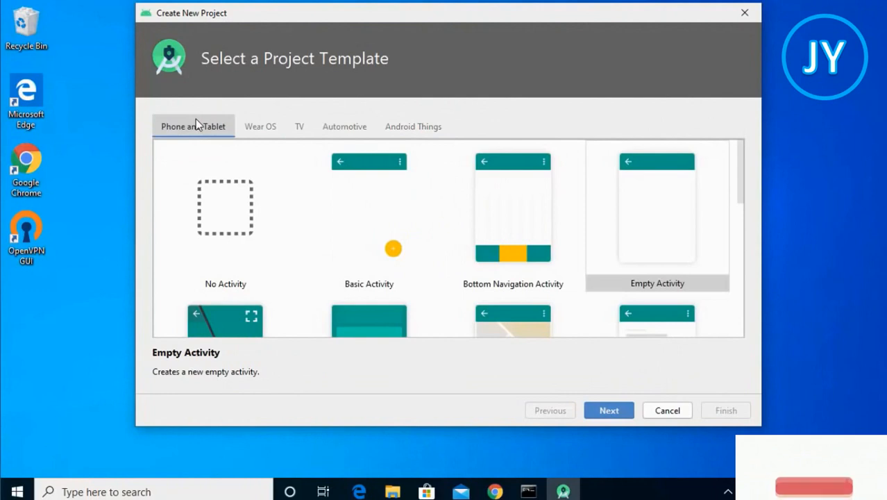
pyautogui.click(598, 218)
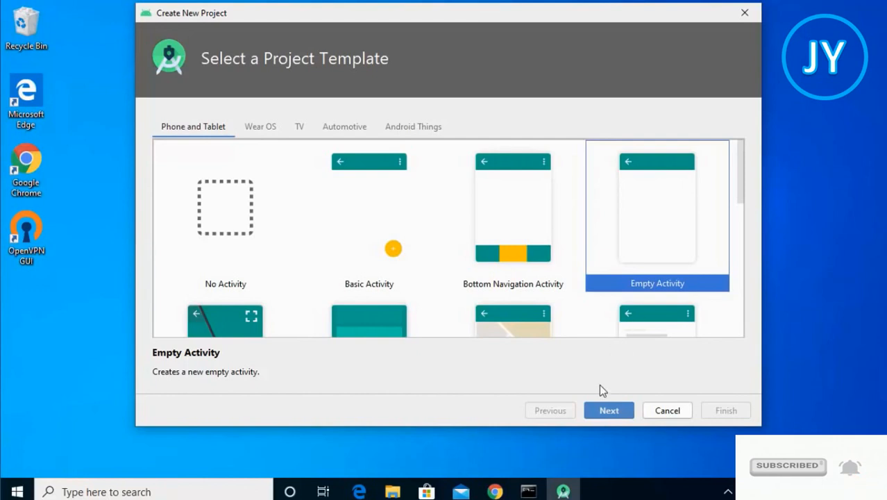
pyautogui.click(596, 412)
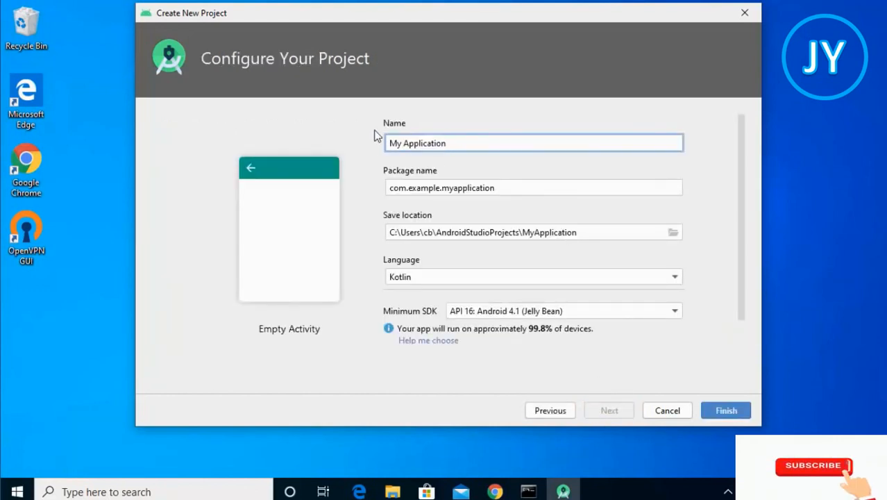
# Name the project HelloWorld and set its language to Java
pyautogui.moveTo(392, 142); pyautogui.dragTo(365, 143)
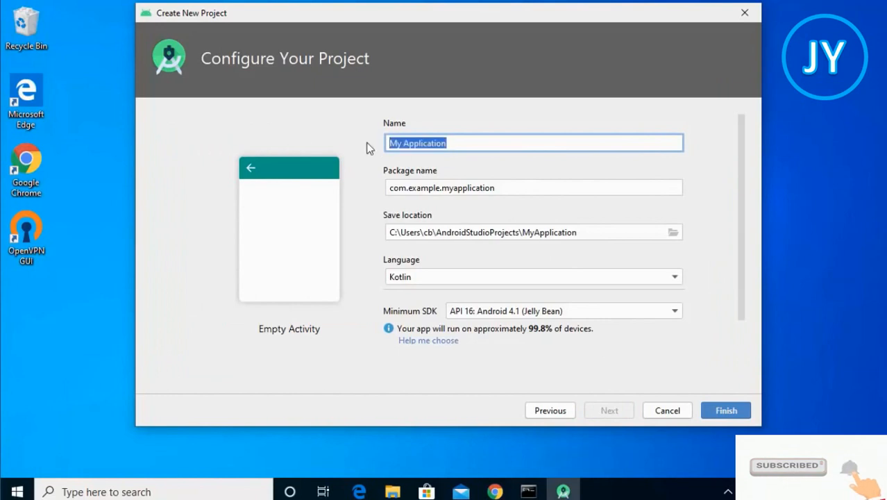
pyautogui.write('H')
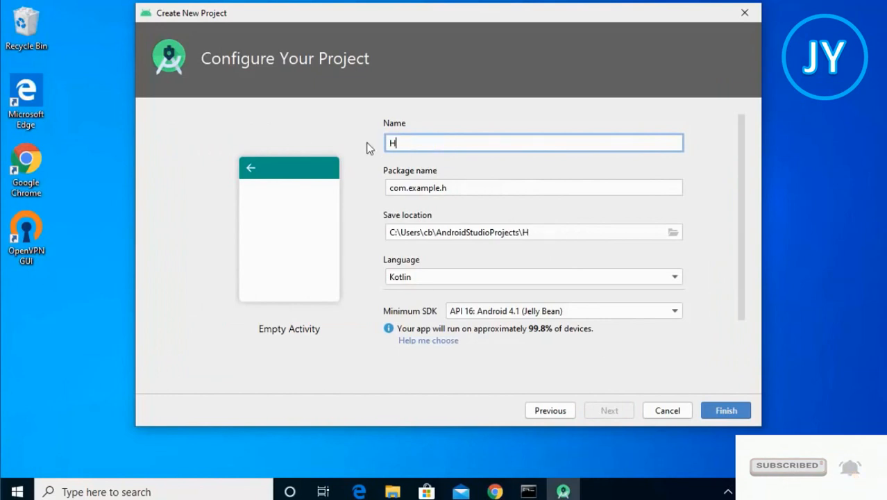
pyautogui.write('elloWorld')
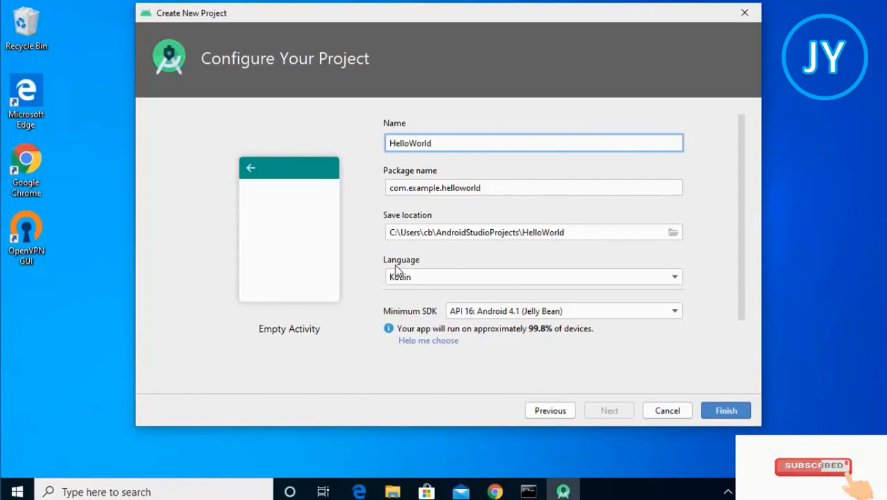
pyautogui.click(408, 280)
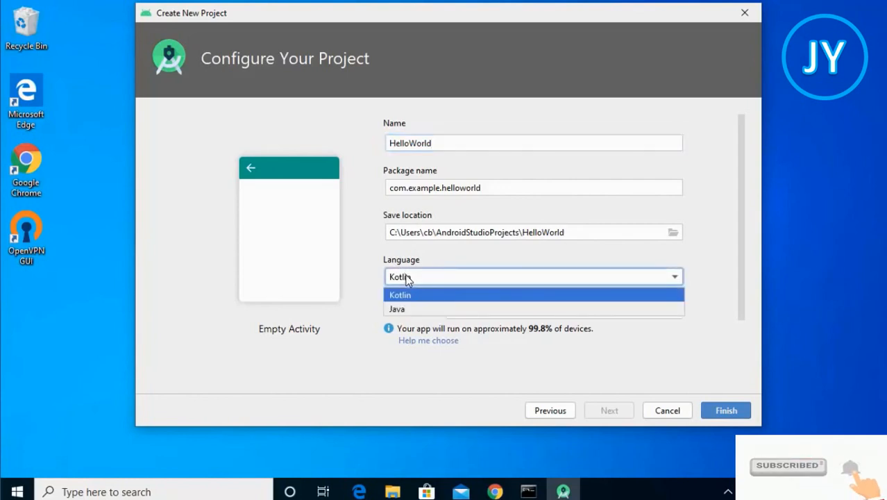
pyautogui.click(412, 312)
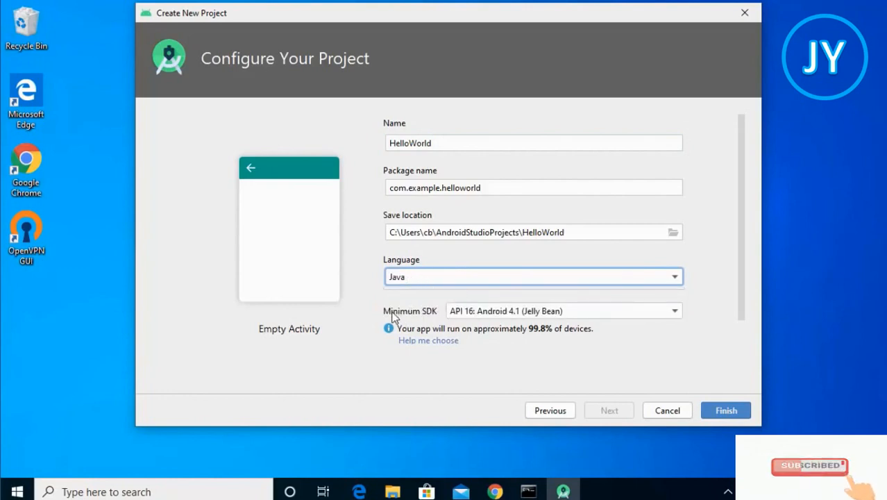
# Set the project's minimum SDK to API 16: Android 4.1 (Jelly Bean)
pyautogui.click(464, 314)
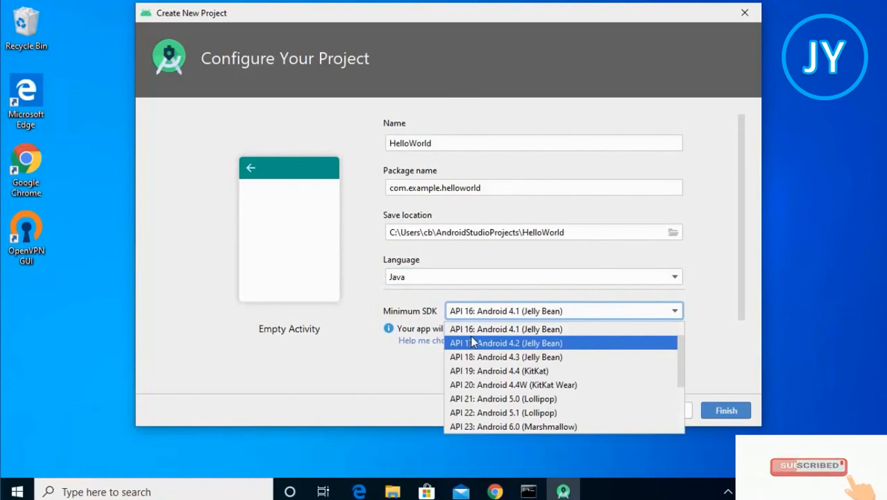
pyautogui.scroll(1, 472, 341)
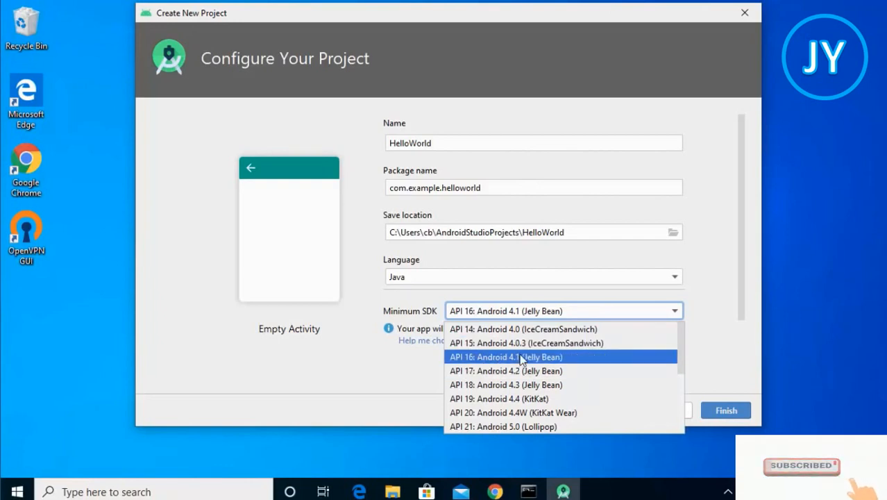
pyautogui.click(496, 427)
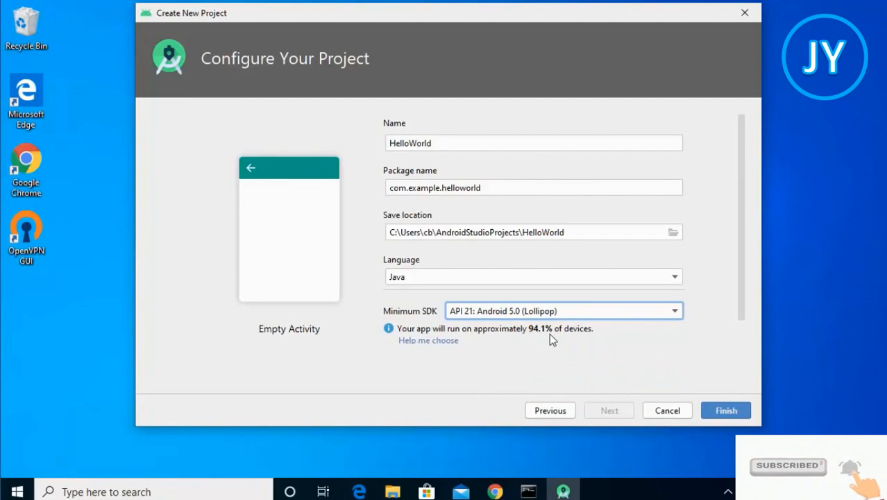
pyautogui.click(576, 312)
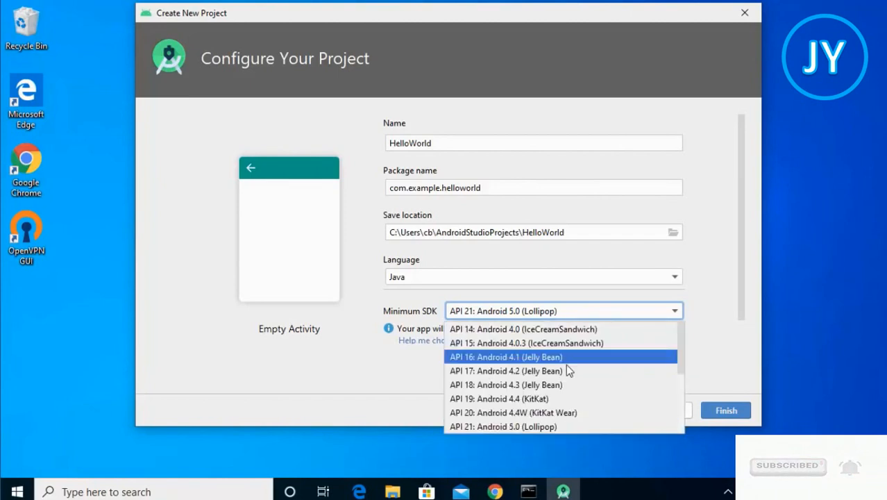
pyautogui.click(493, 358)
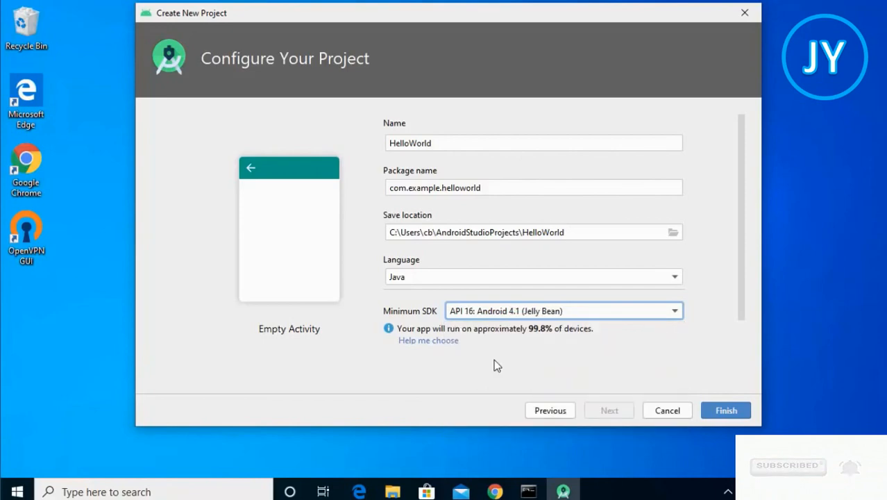
# Finish the new project wizard and close the What's New panel
pyautogui.click(726, 416)
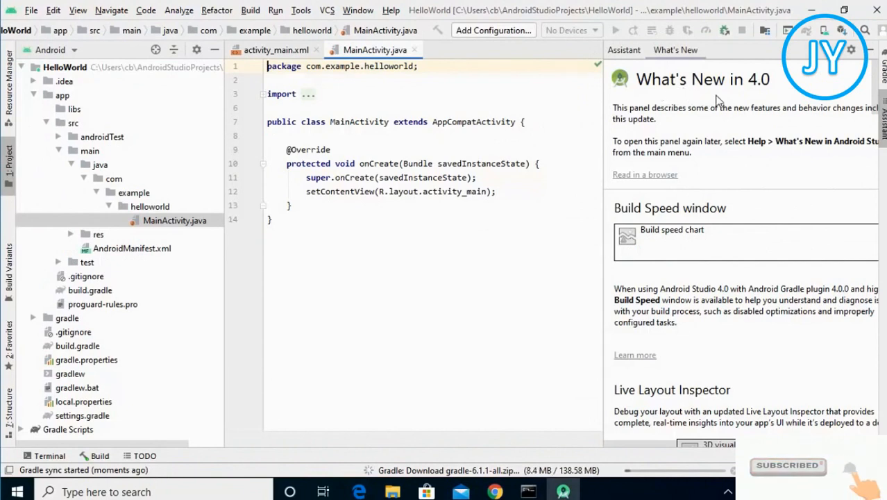
pyautogui.click(872, 52)
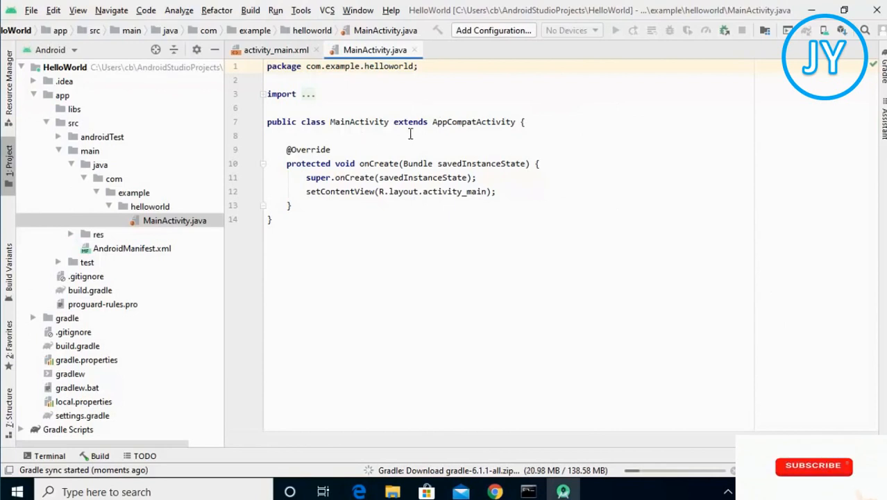
pyautogui.click(268, 56)
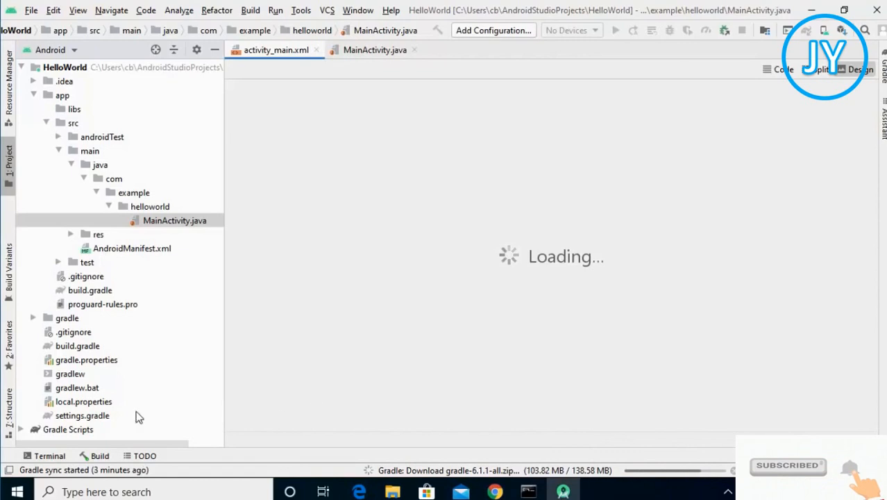
# Examine the Terminal and Build panels and the activity_main.xml layout in split, code and design views
pyautogui.click(61, 453)
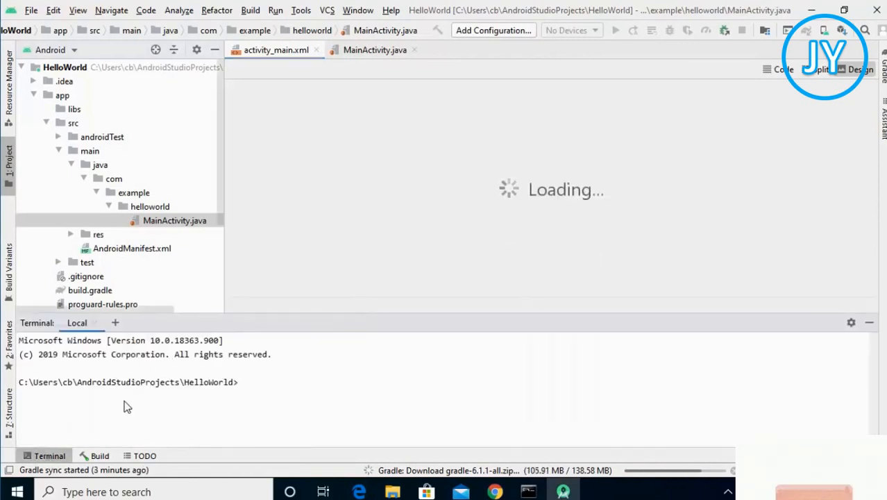
pyautogui.click(100, 459)
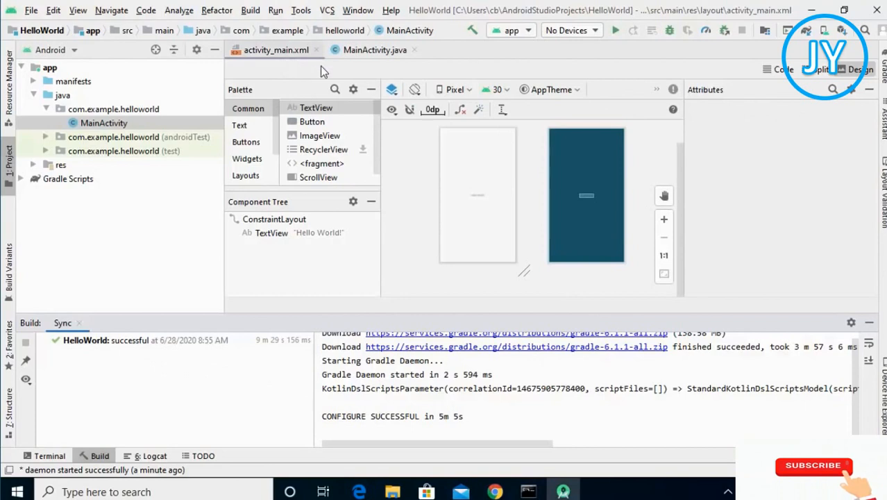
pyautogui.click(818, 70)
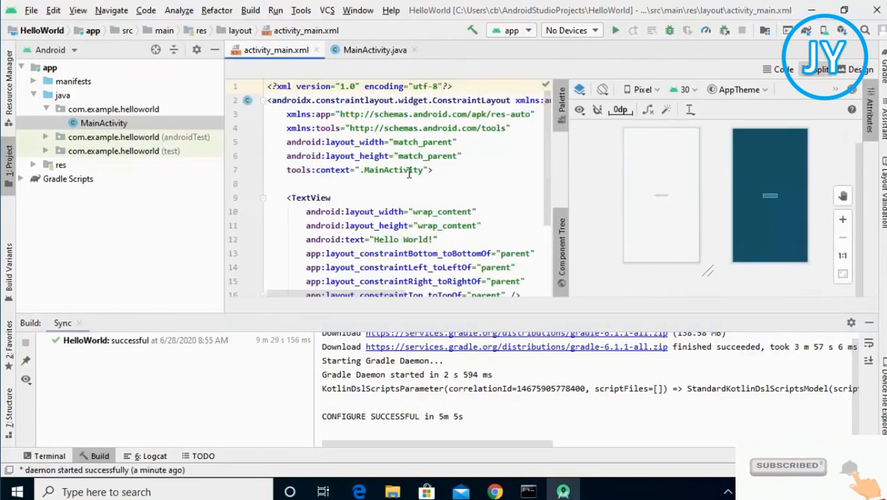
pyautogui.click(780, 70)
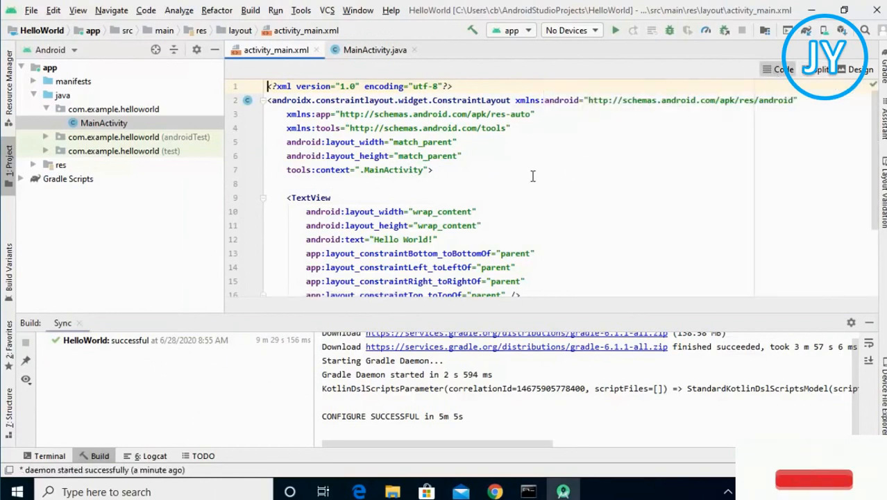
pyautogui.click(853, 69)
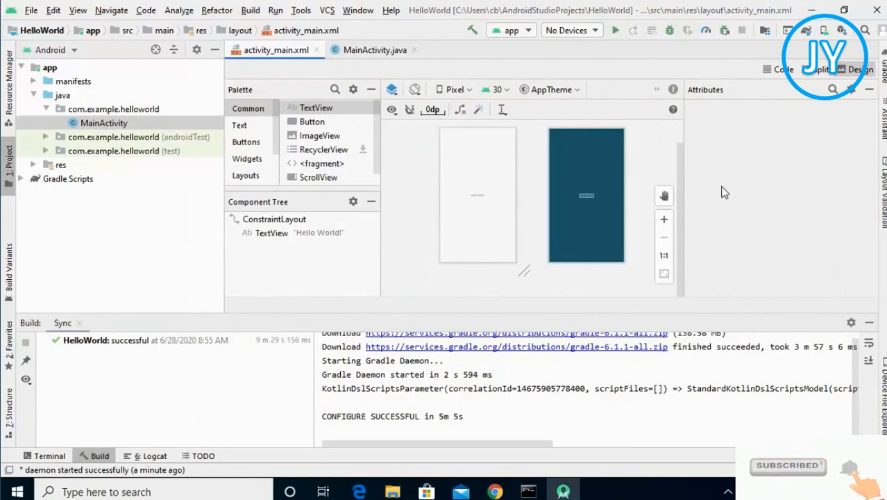
pyautogui.click(664, 221)
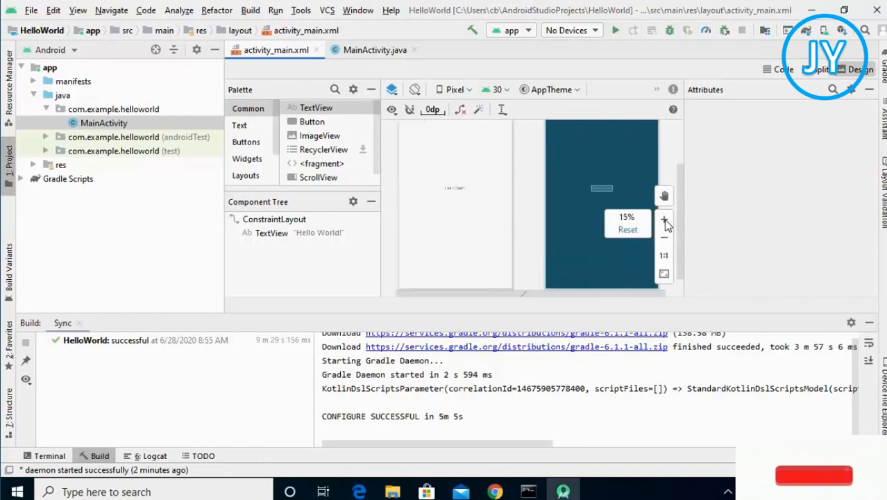
pyautogui.click(664, 221)
pyautogui.click(664, 220)
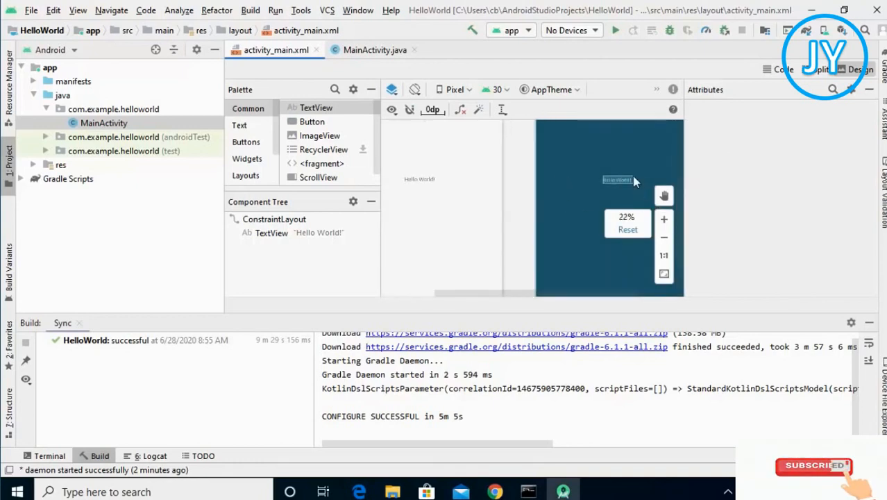
pyautogui.click(664, 221)
pyautogui.click(665, 222)
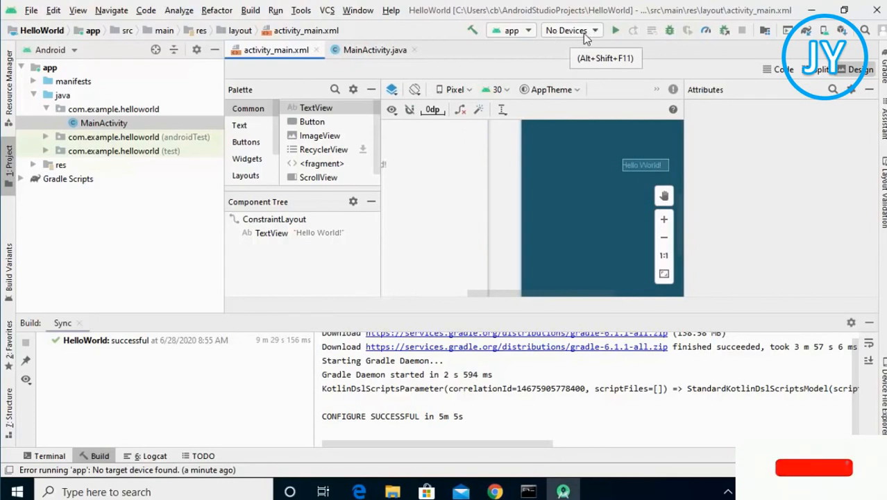
# Try to run the app, then open the AVD Manager and start creating a virtual device
pyautogui.click(617, 31)
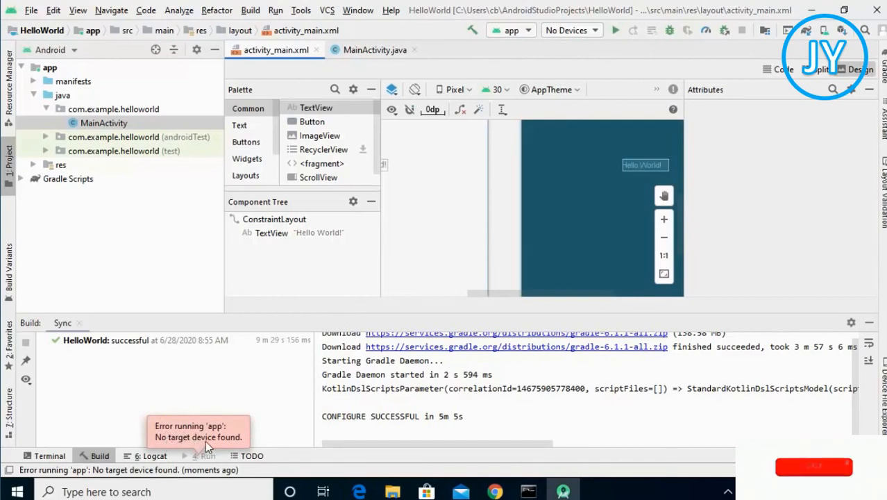
pyautogui.click(558, 31)
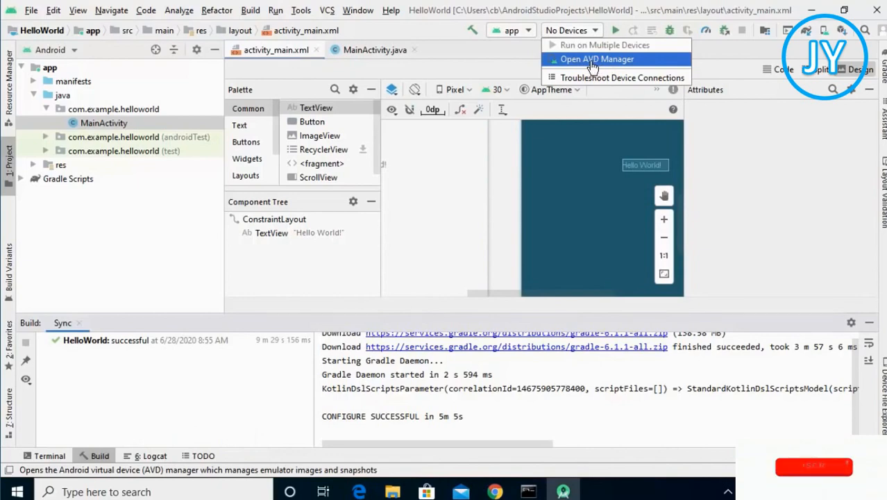
pyautogui.click(592, 61)
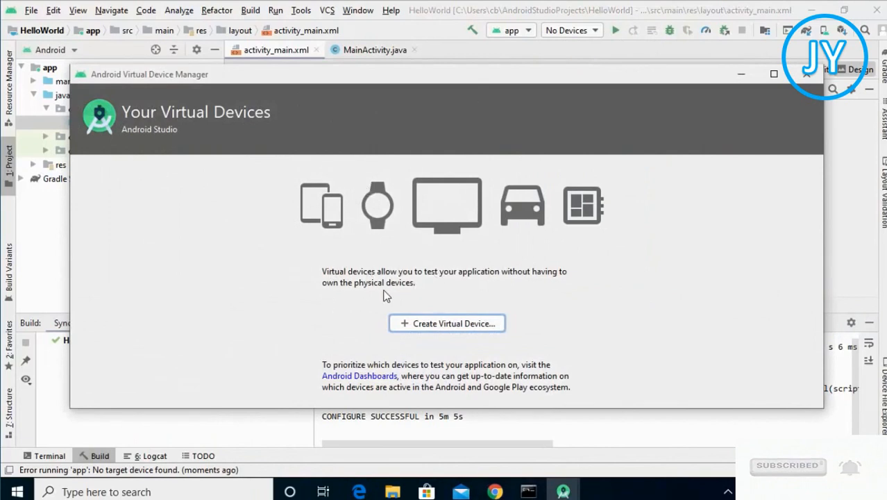
pyautogui.click(423, 328)
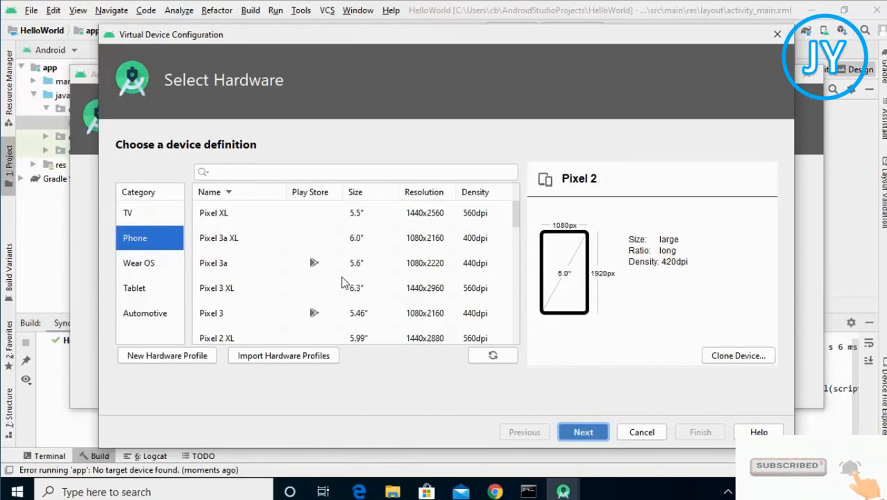
# Choose Pixel 3 as the phone hardware for the new virtual device
pyautogui.click(311, 215)
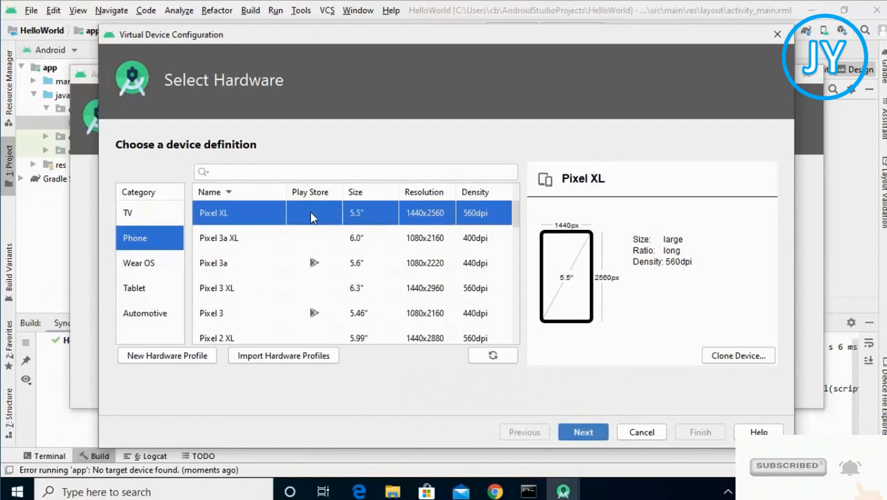
pyautogui.click(231, 314)
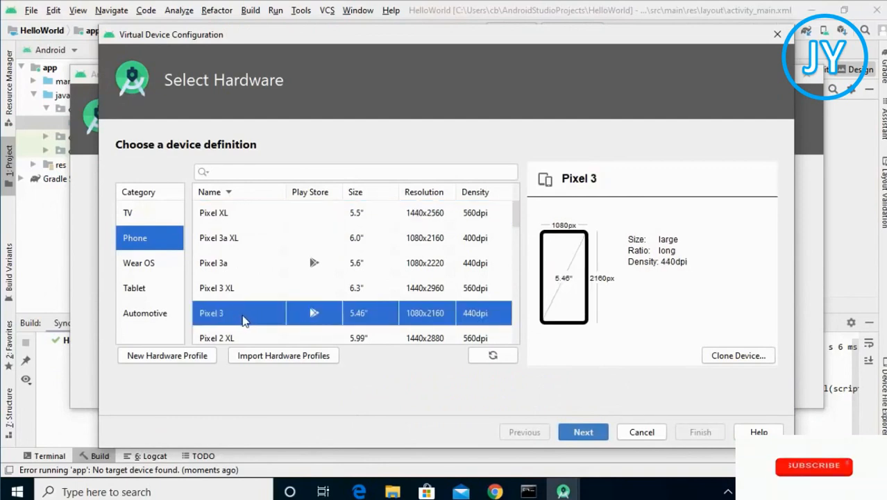
pyautogui.click(583, 432)
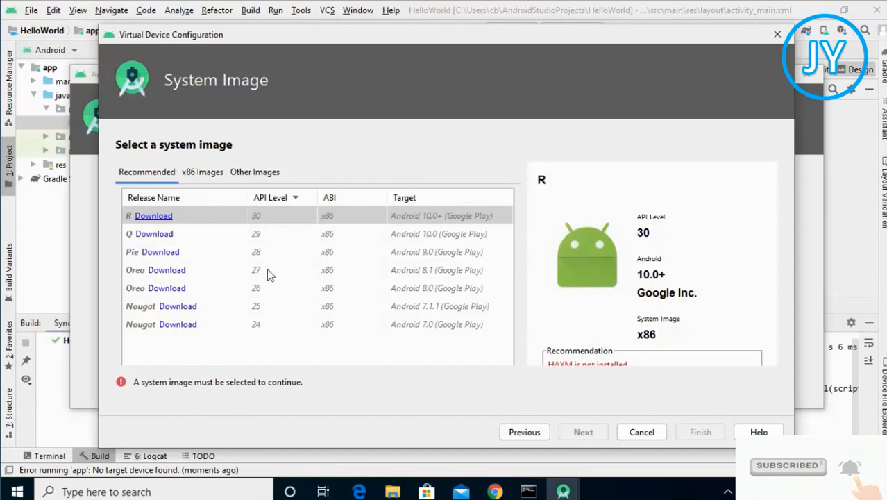
# Download the Oreo API 27 system image, accepting its license agreement
pyautogui.click(173, 271)
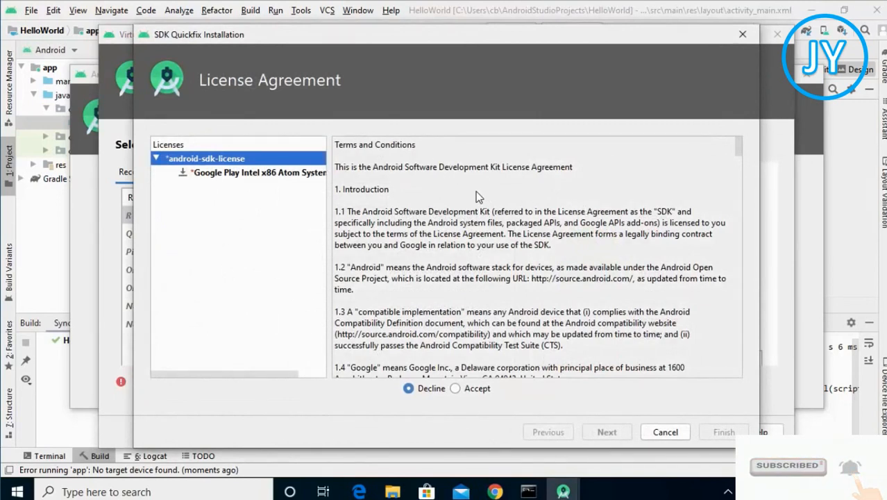
pyautogui.click(455, 389)
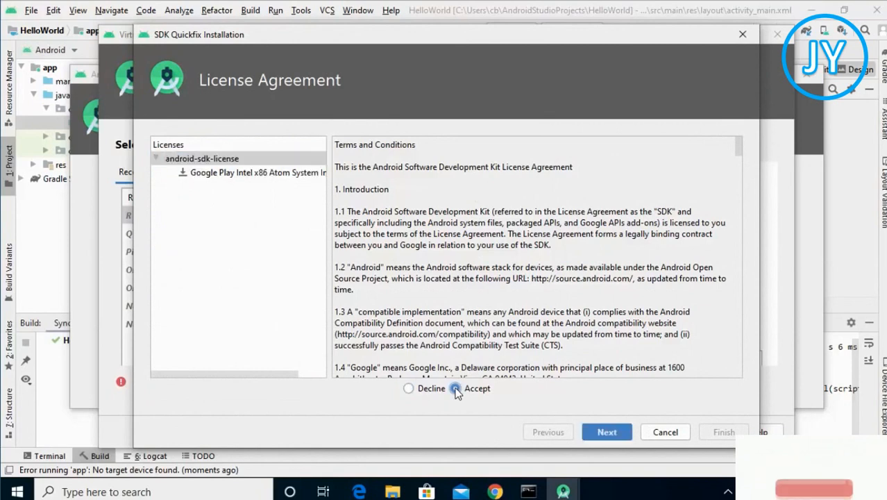
pyautogui.click(604, 432)
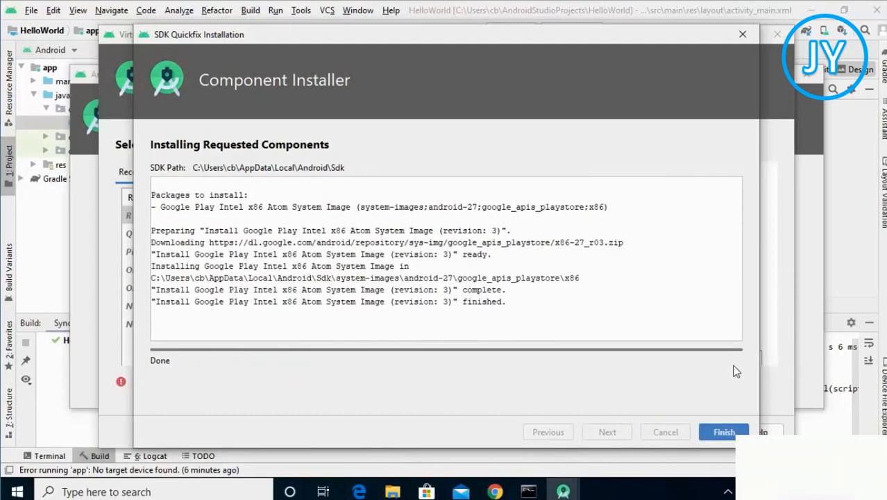
pyautogui.click(724, 431)
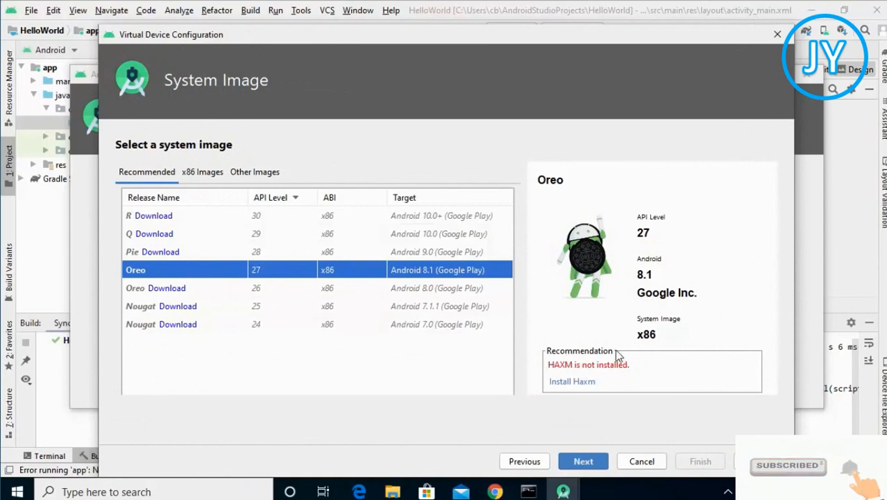
# Install HAXM with the recommended 4.0 GB RAM allocation
pyautogui.click(568, 382)
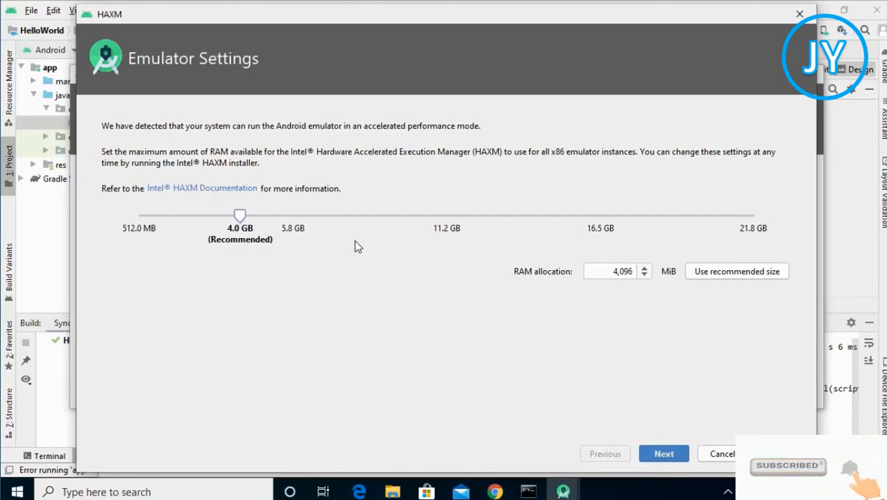
pyautogui.click(663, 455)
pyautogui.click(397, 333)
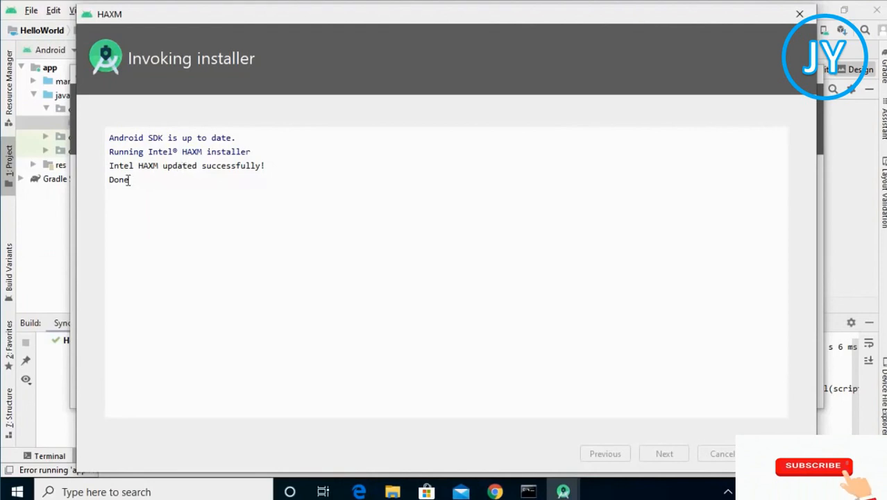
pyautogui.click(764, 453)
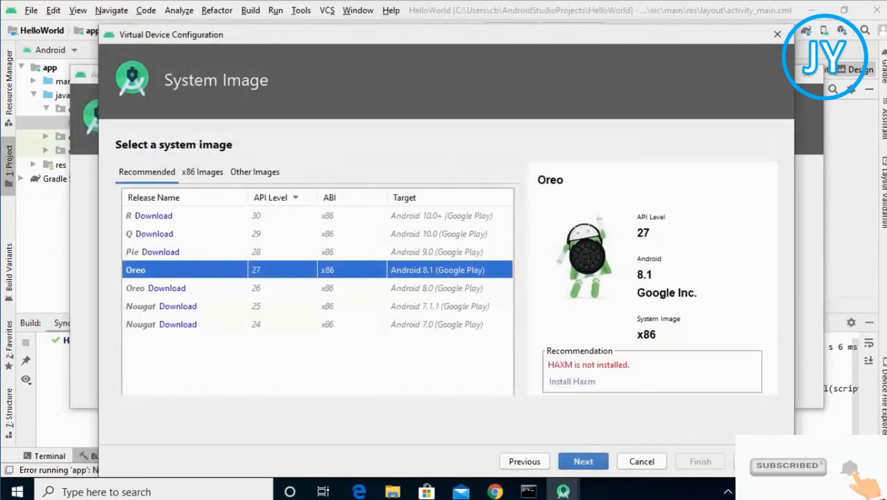
# Finish creating the Pixel 3 API 27 virtual device, then select it as the run target
pyautogui.click(584, 462)
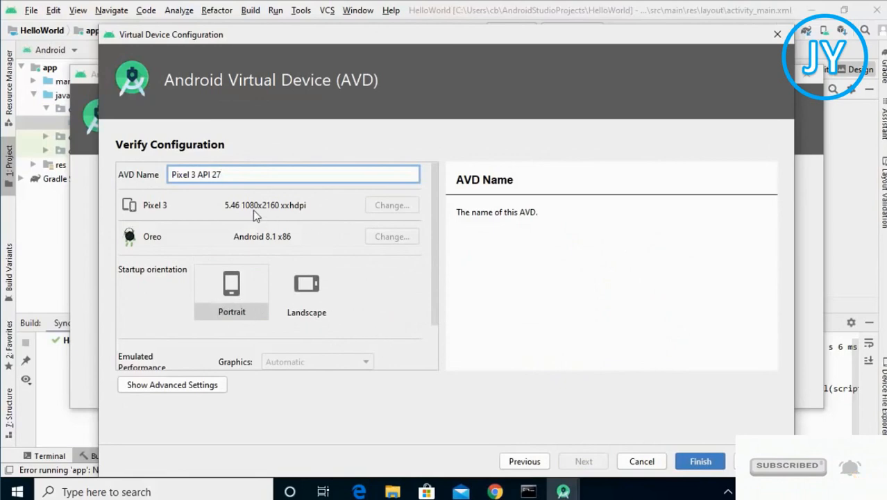
pyautogui.click(699, 462)
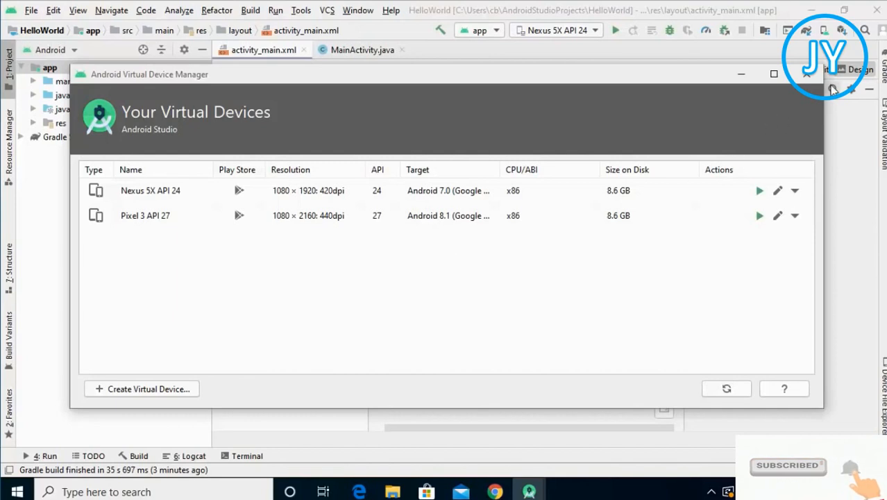
pyautogui.click(807, 74)
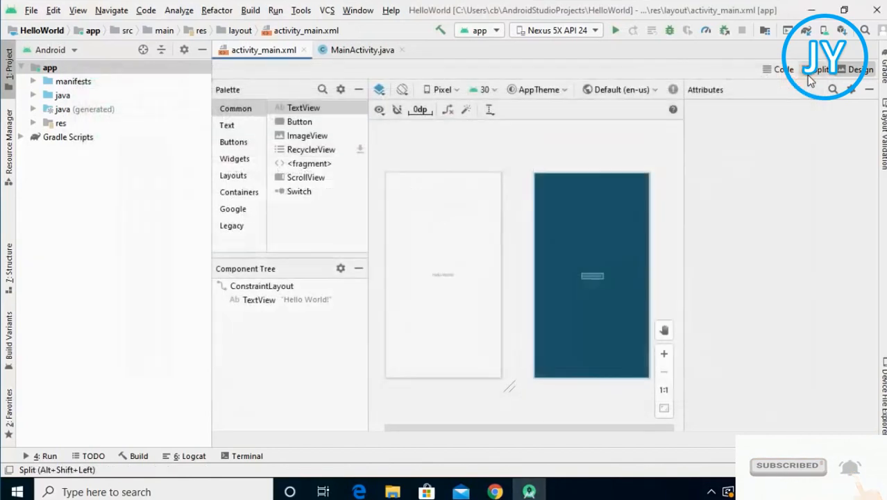
pyautogui.click(565, 33)
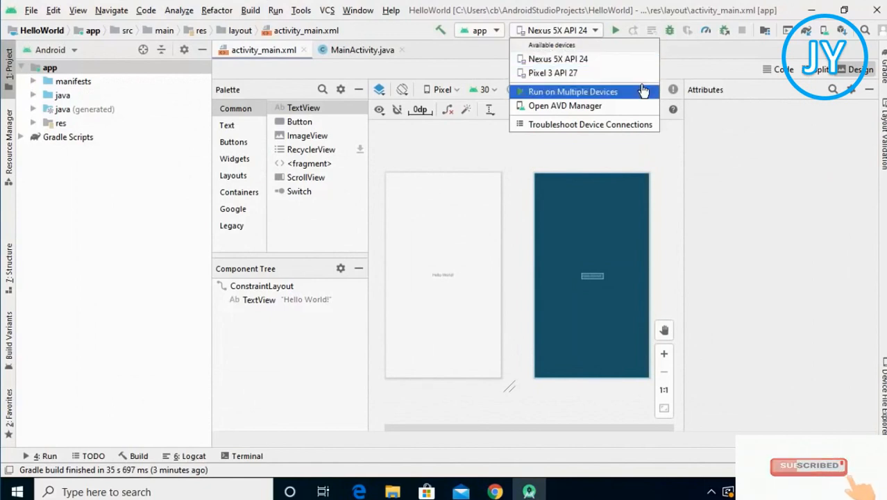
pyautogui.click(576, 64)
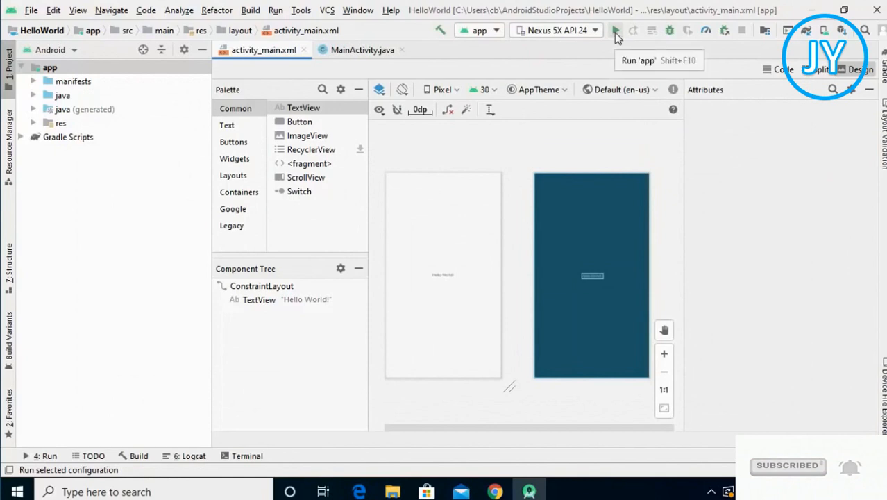